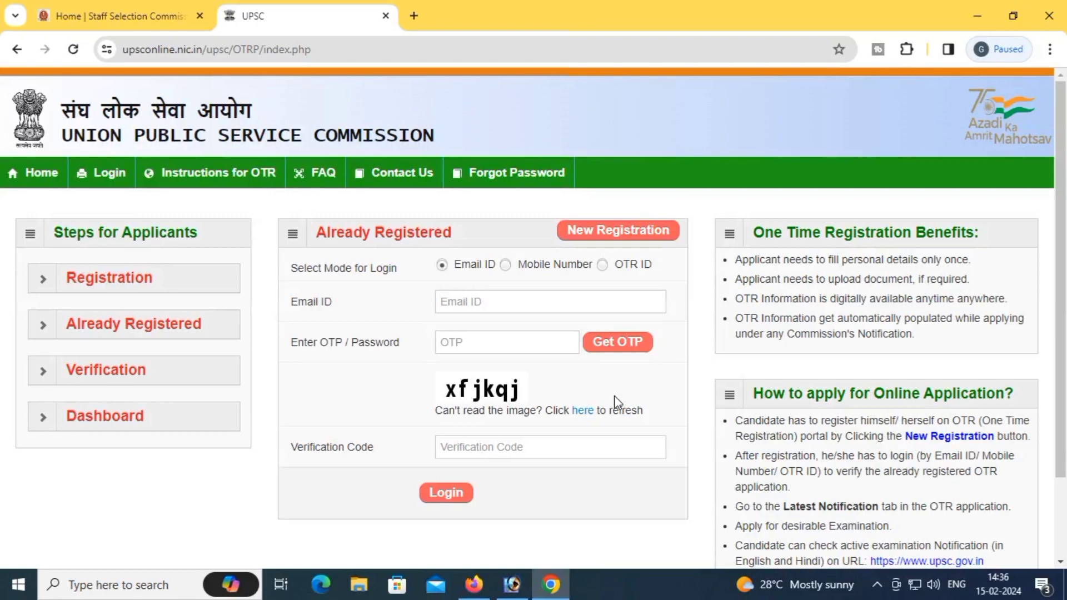
# Step: Switch the OTR login to Mobile Number mode and type the candidate's registered mobile number
pyautogui.click(505, 265)
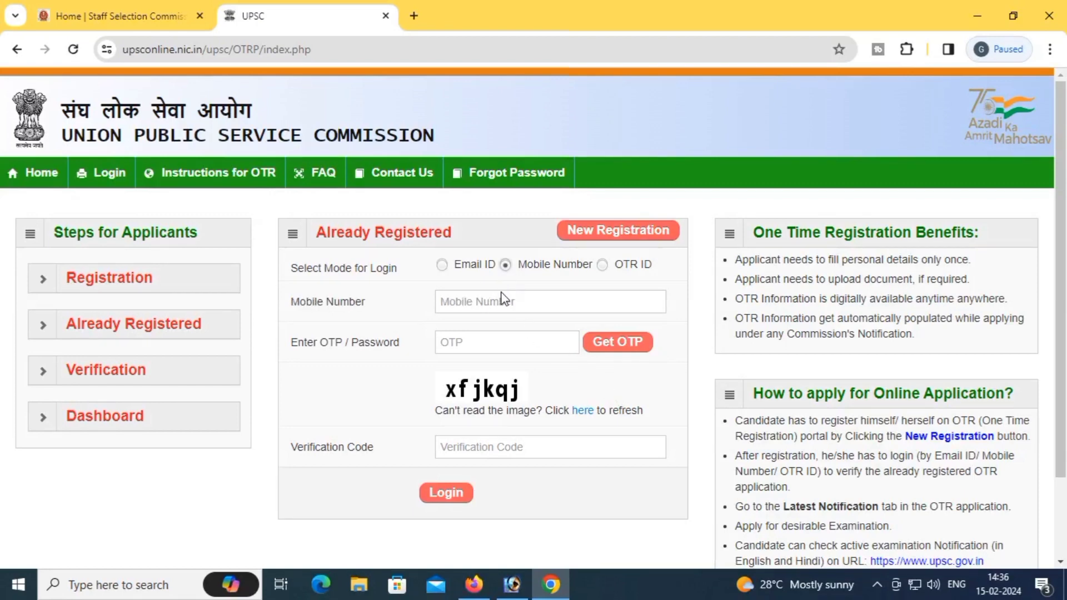
pyautogui.click(498, 301)
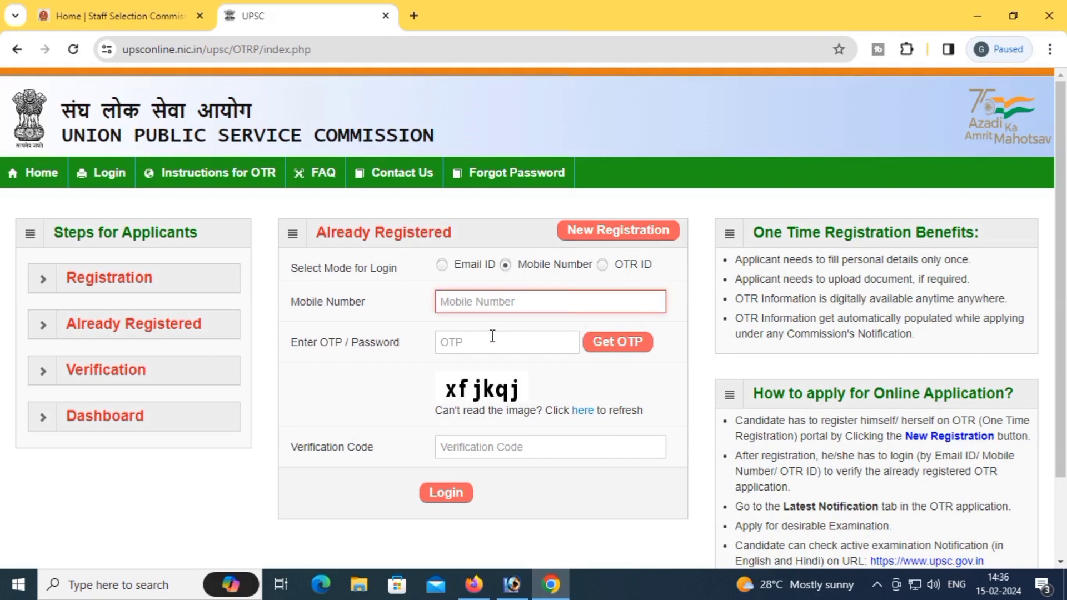
pyautogui.click(492, 343)
pyautogui.click(477, 303)
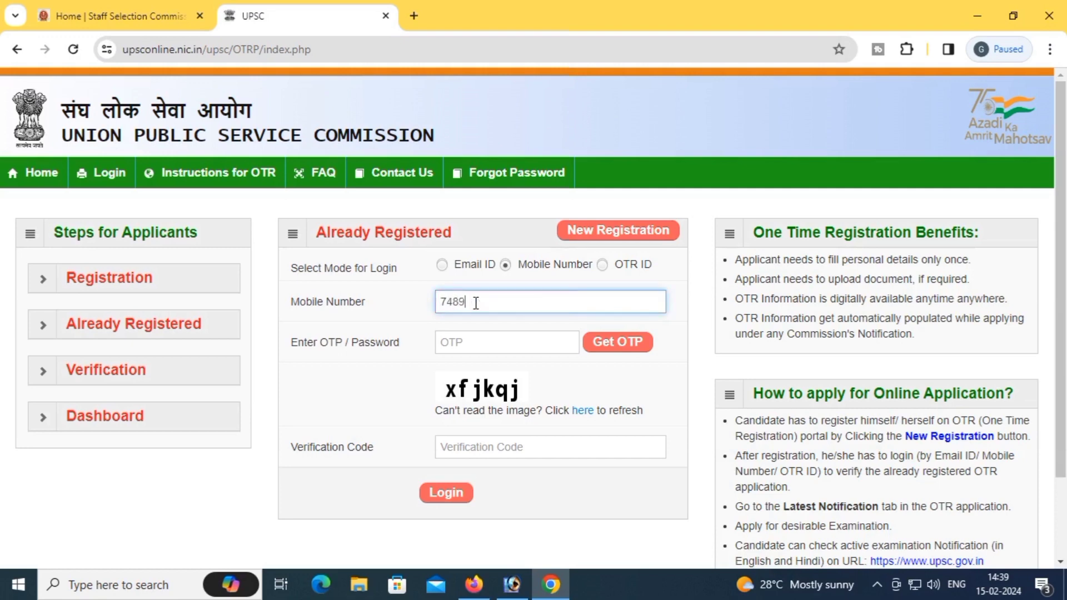
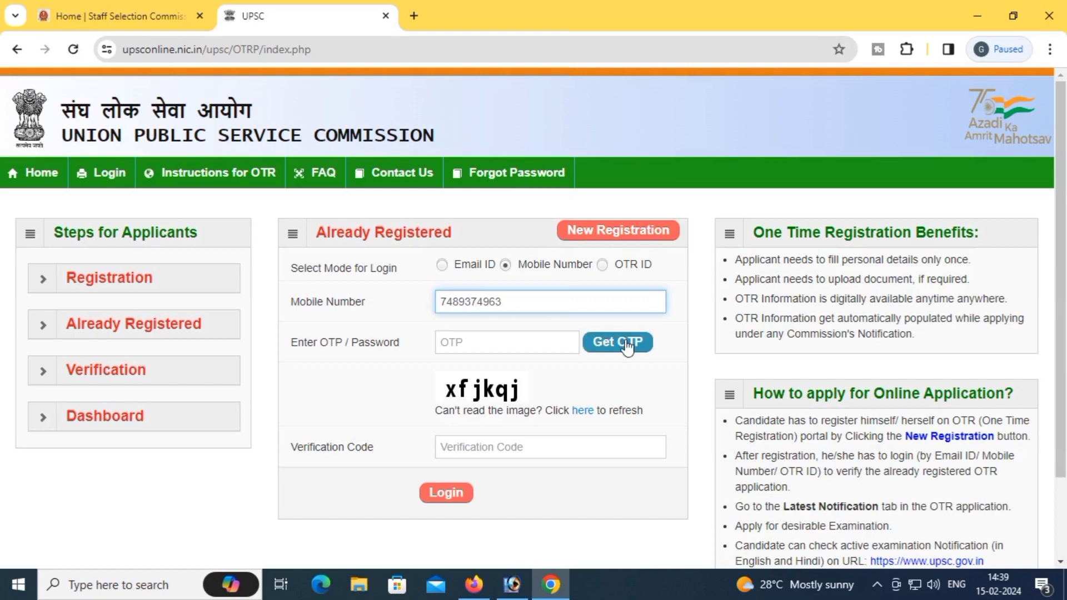
# Step: Request a login OTP and enter the received one-time password
pyautogui.click(616, 342)
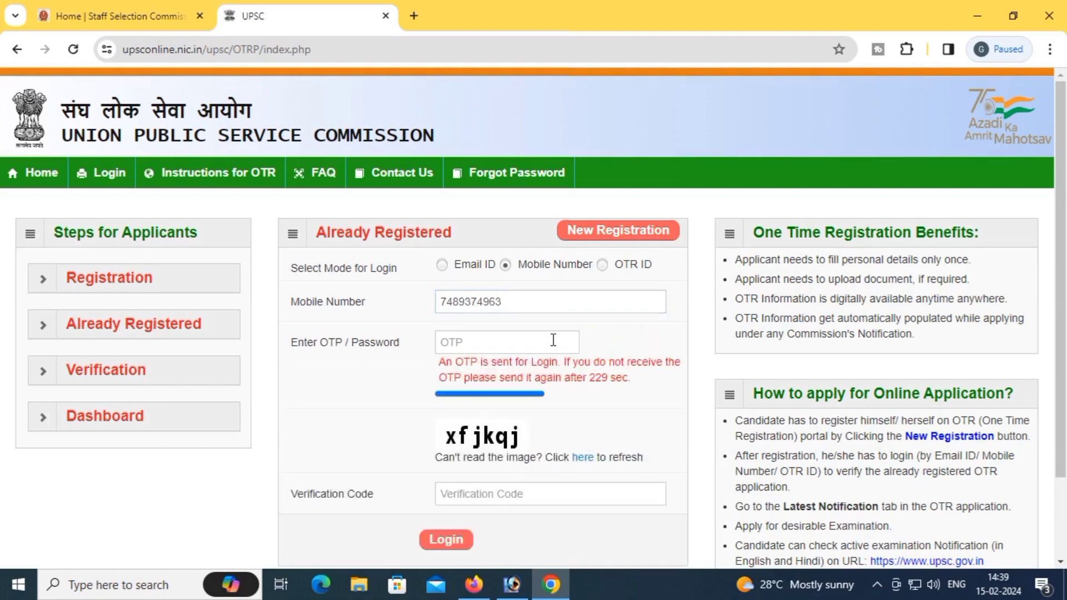
pyautogui.click(523, 344)
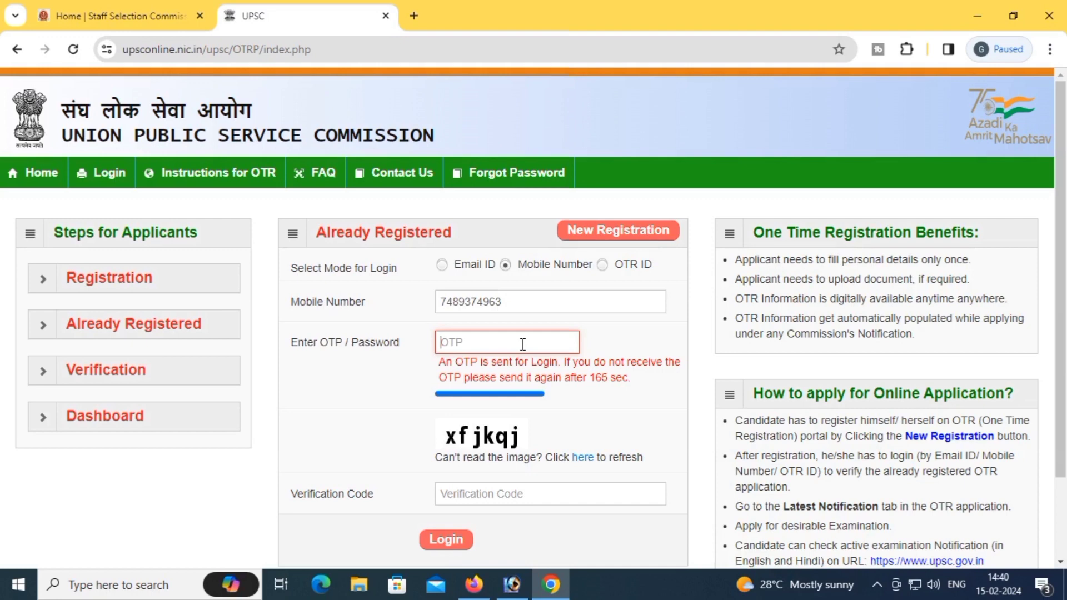
pyautogui.write('•••••')
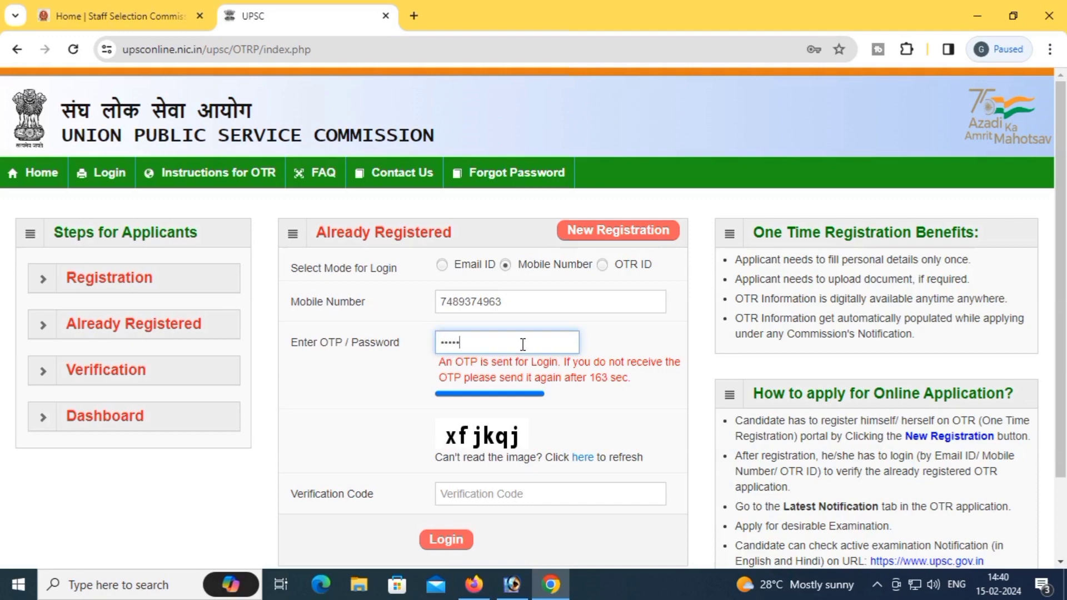
pyautogui.write('•')
# Step: Fill in the captcha verification code and log in to the OTR account
pyautogui.click(523, 492)
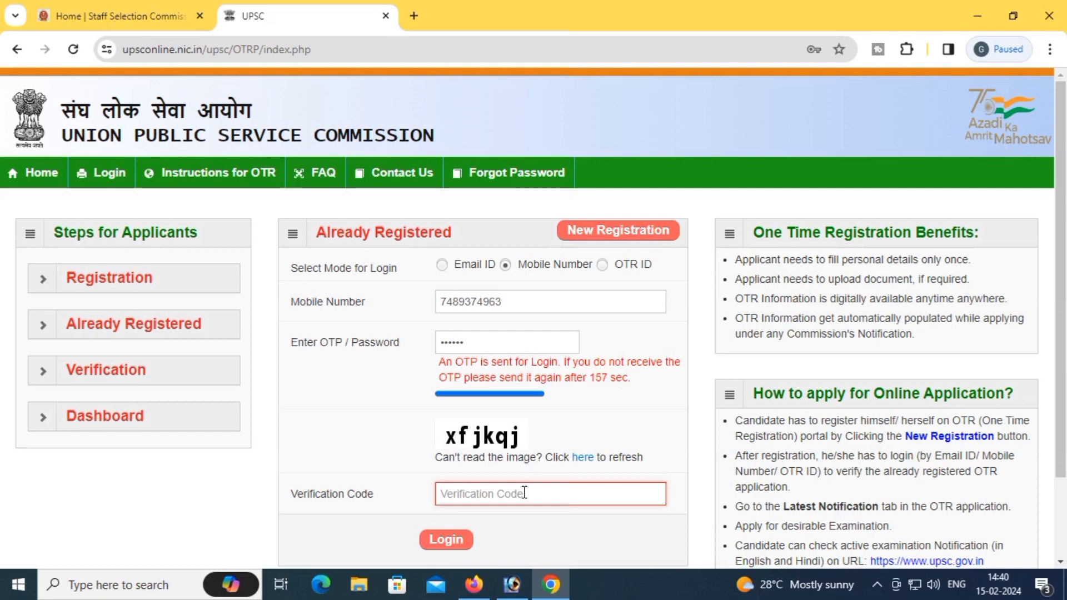
pyautogui.write('xf')
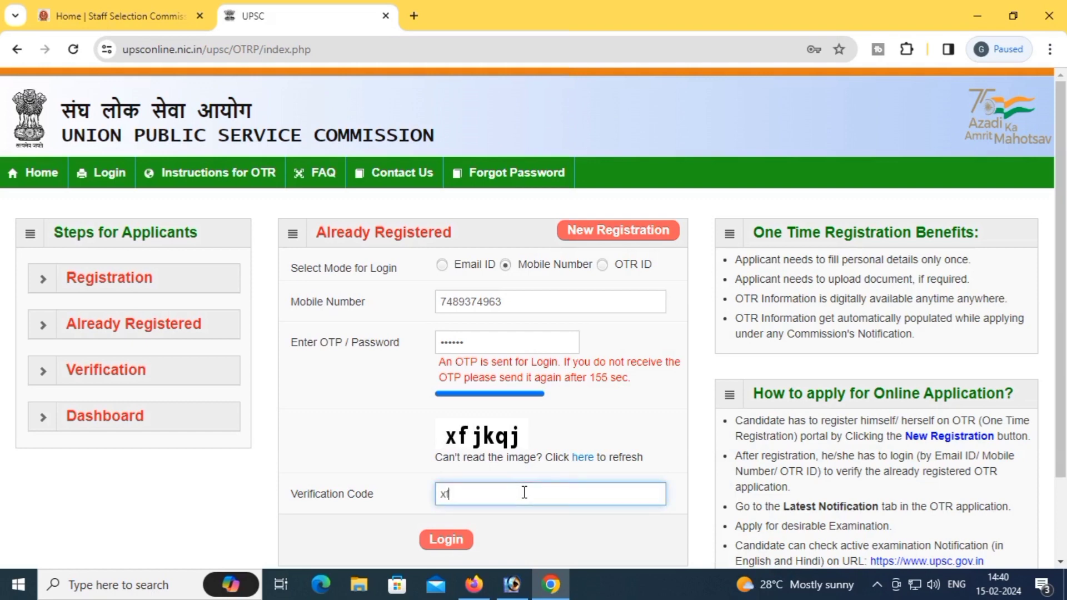
pyautogui.write('jkqj')
pyautogui.scroll(-1, 524, 493)
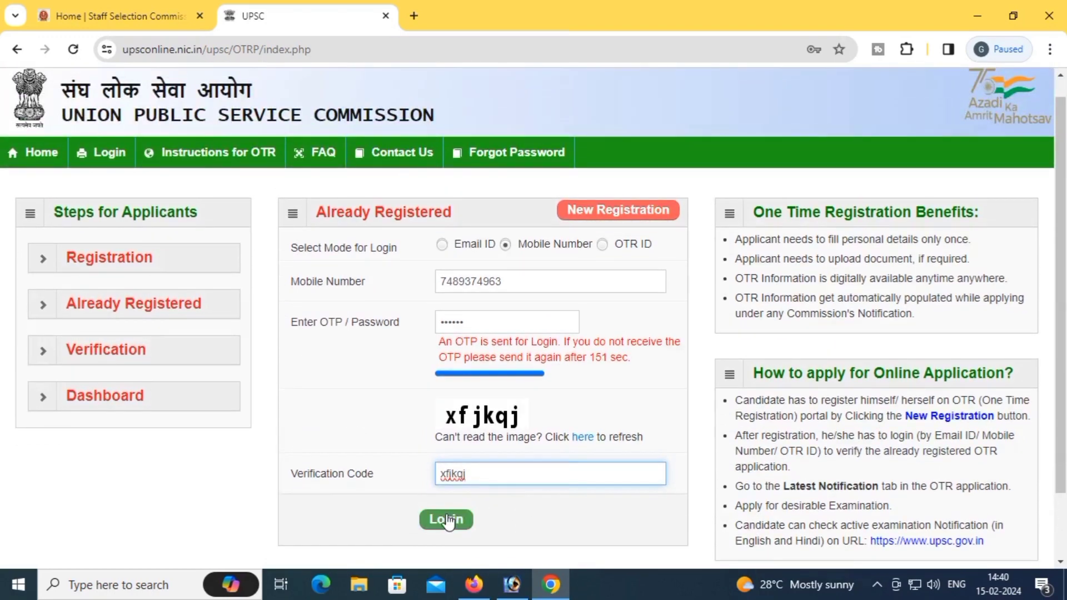
pyautogui.click(448, 520)
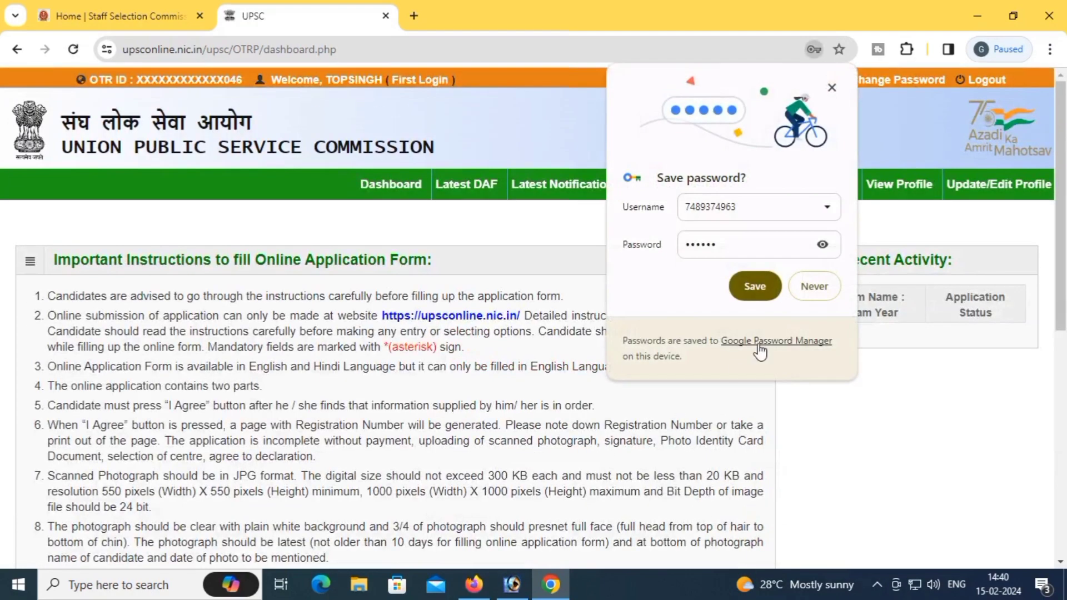
# Step: Dismiss Chrome's save-password prompt, skim the dashboard instructions, and go to Application Status
pyautogui.click(758, 285)
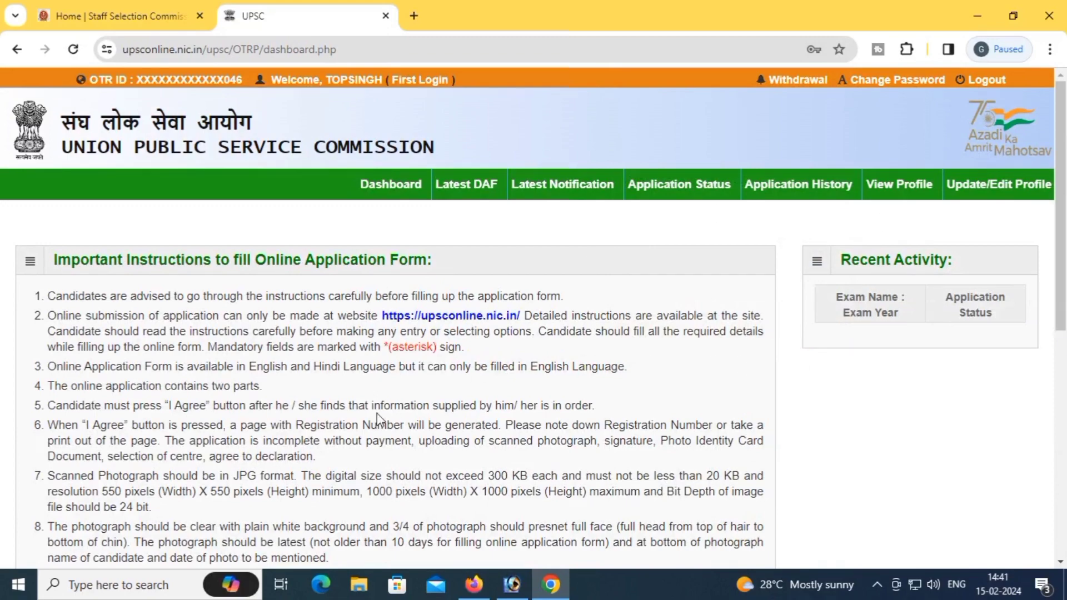
pyautogui.scroll(-5, 374, 417)
pyautogui.scroll(-3, 366, 385)
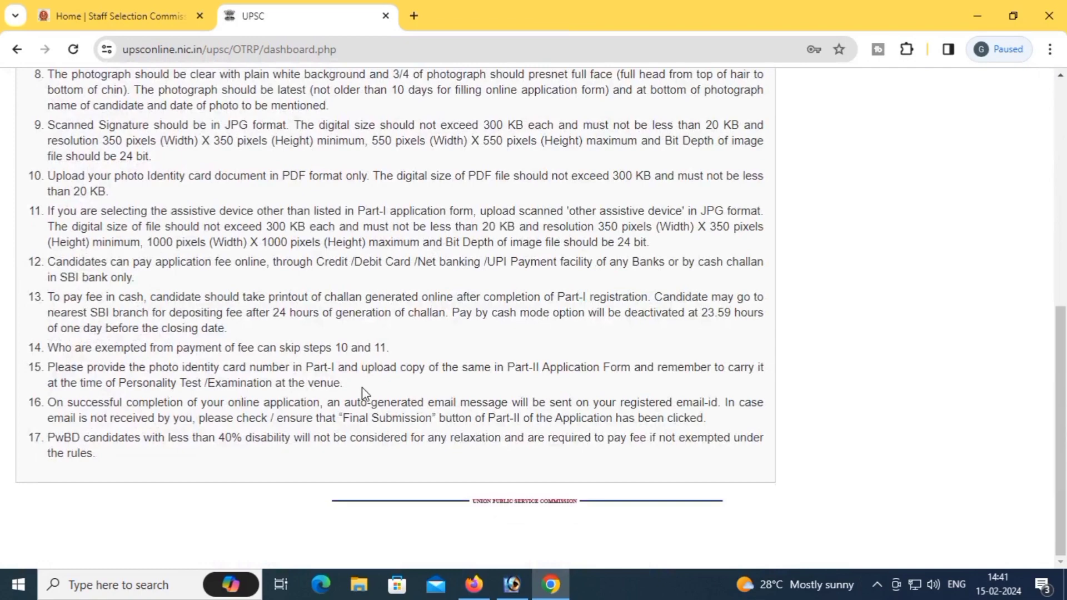
pyautogui.scroll(8, 362, 388)
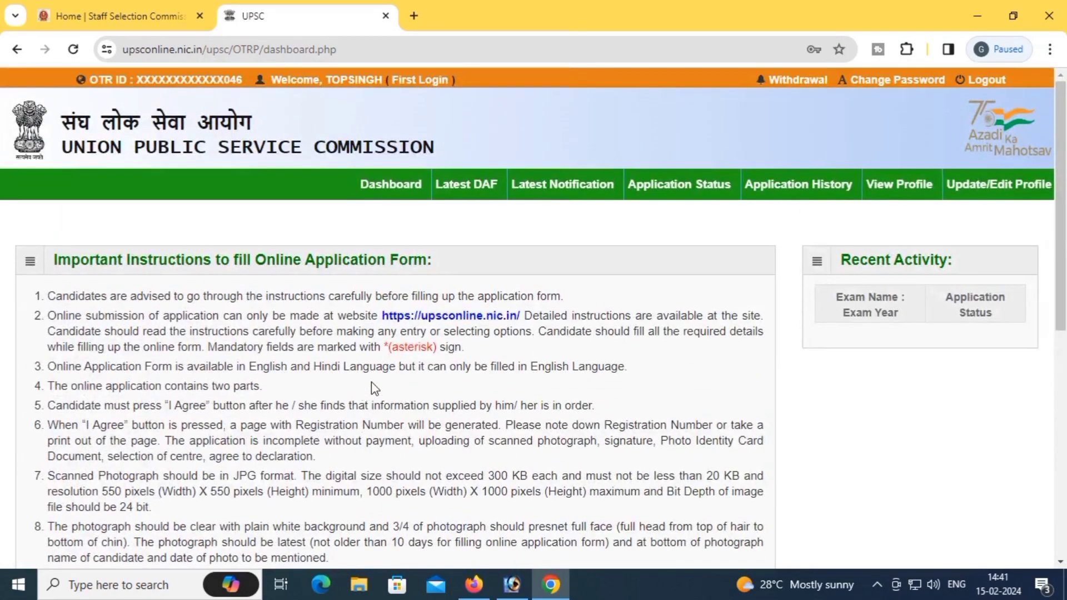
pyautogui.click(677, 194)
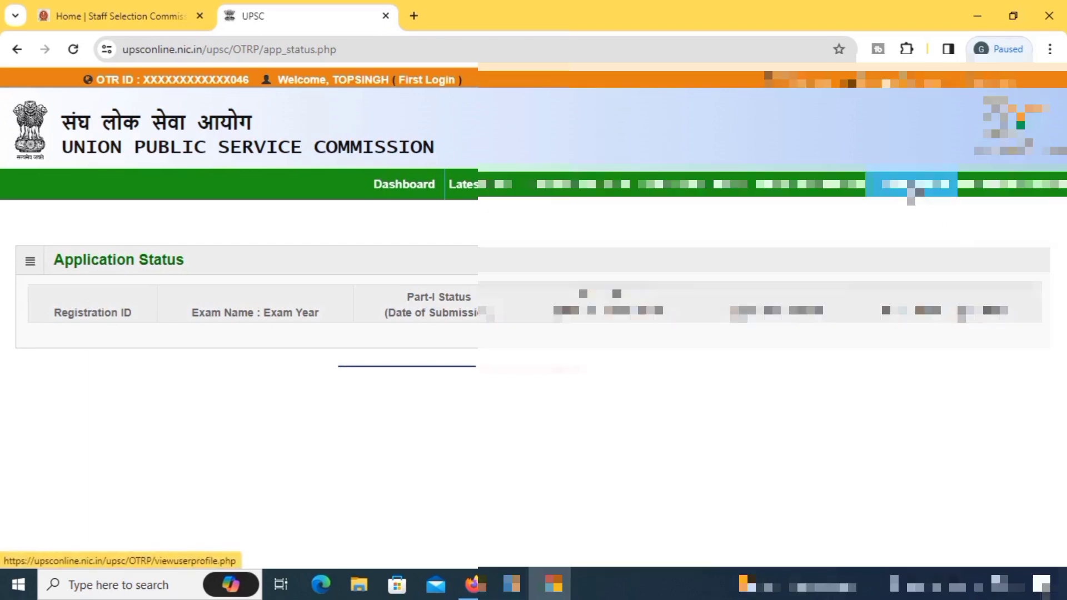
# Step: Review the OTR personal details on View Profile, then go to Update/Edit Profile
pyautogui.click(911, 189)
pyautogui.scroll(-3, 533, 317)
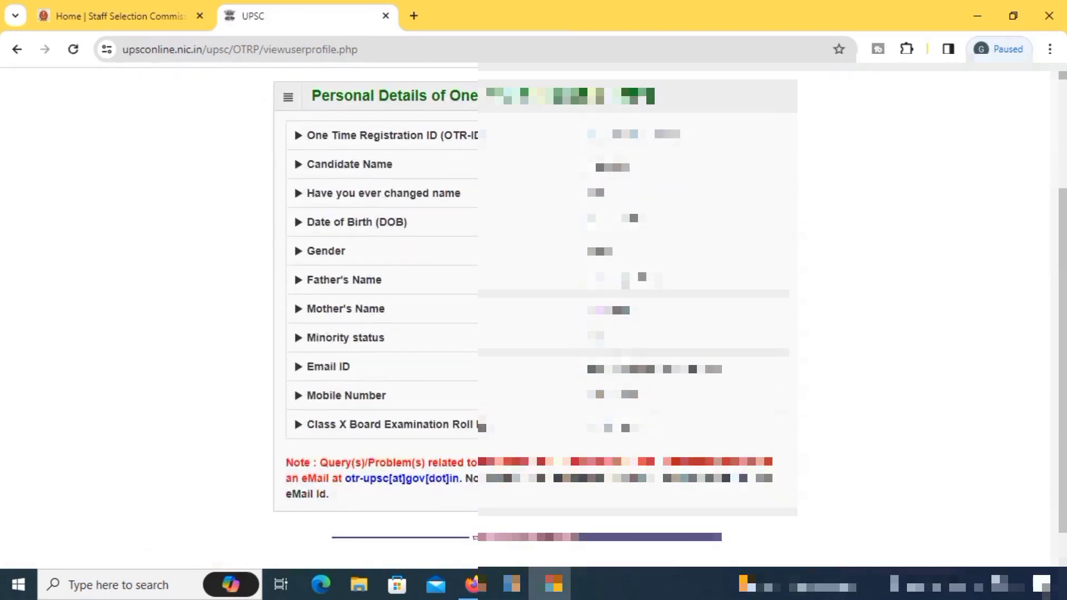
pyautogui.scroll(-1, 533, 317)
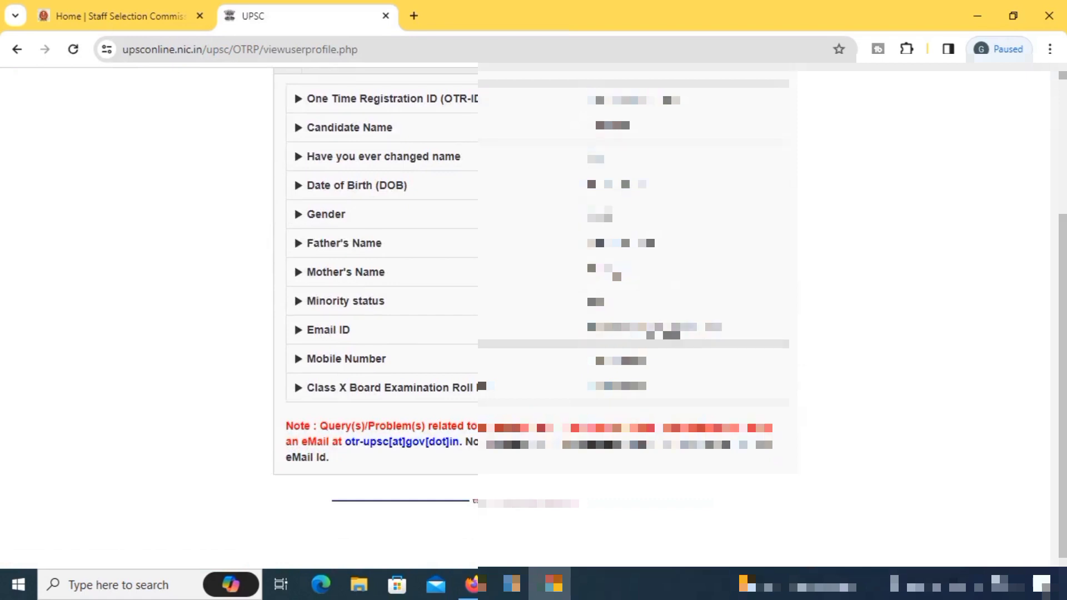
pyautogui.scroll(3, 533, 316)
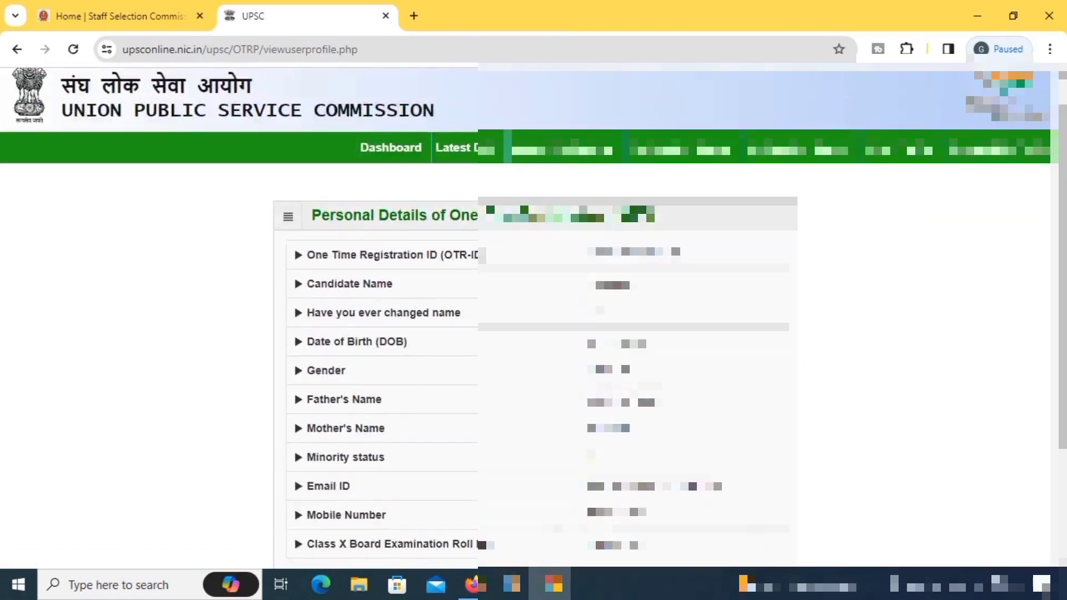
pyautogui.click(981, 158)
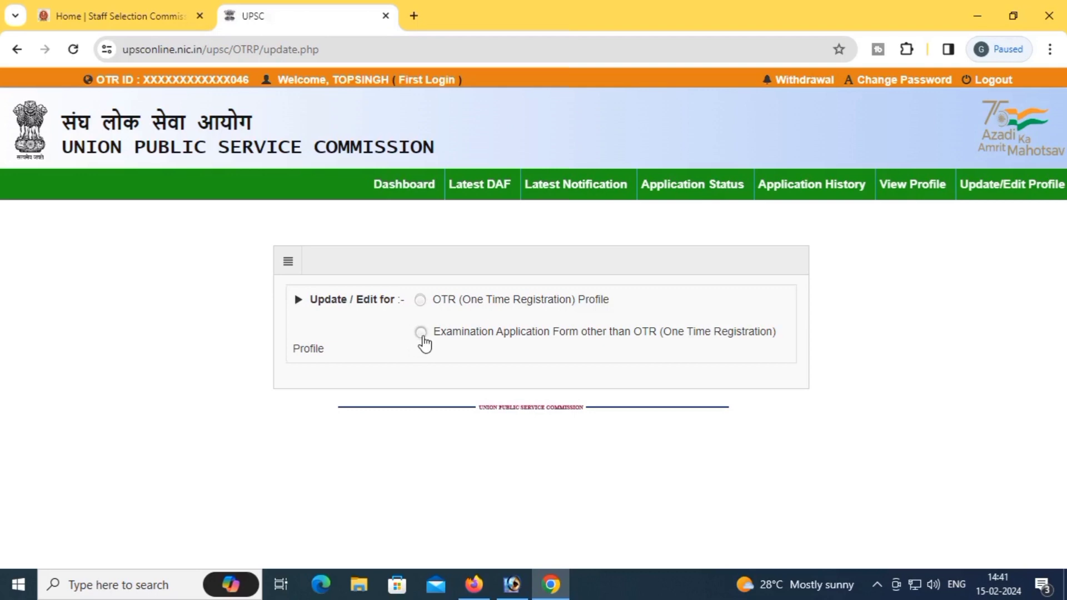
# Step: Choose 'Examination Application Form other than OTR' and confirm, reaching the Civil Services (Preliminary) 2024 listing
pyautogui.click(421, 332)
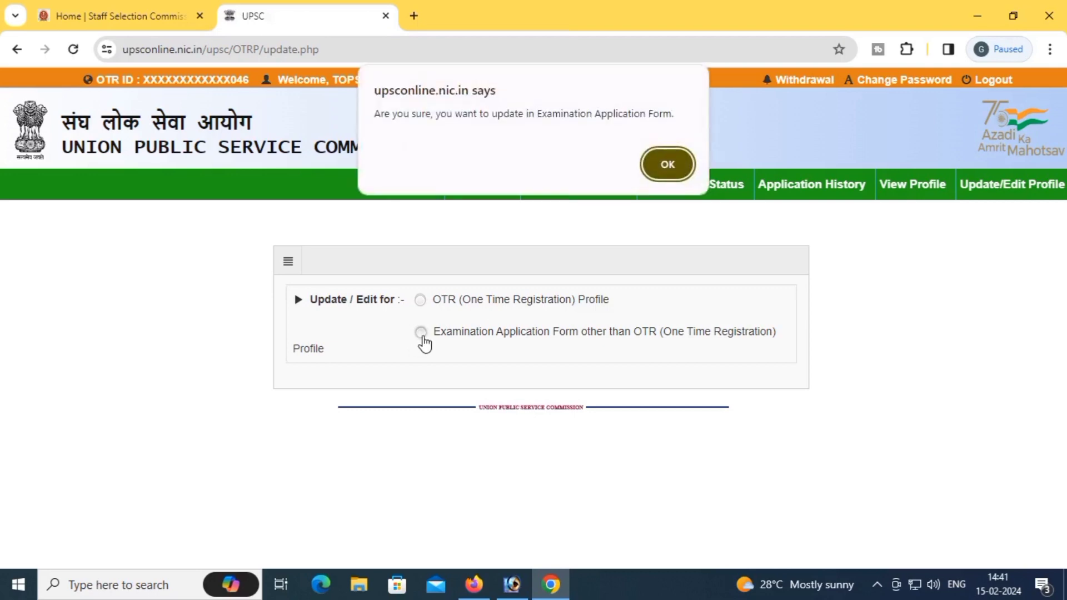
pyautogui.click(681, 162)
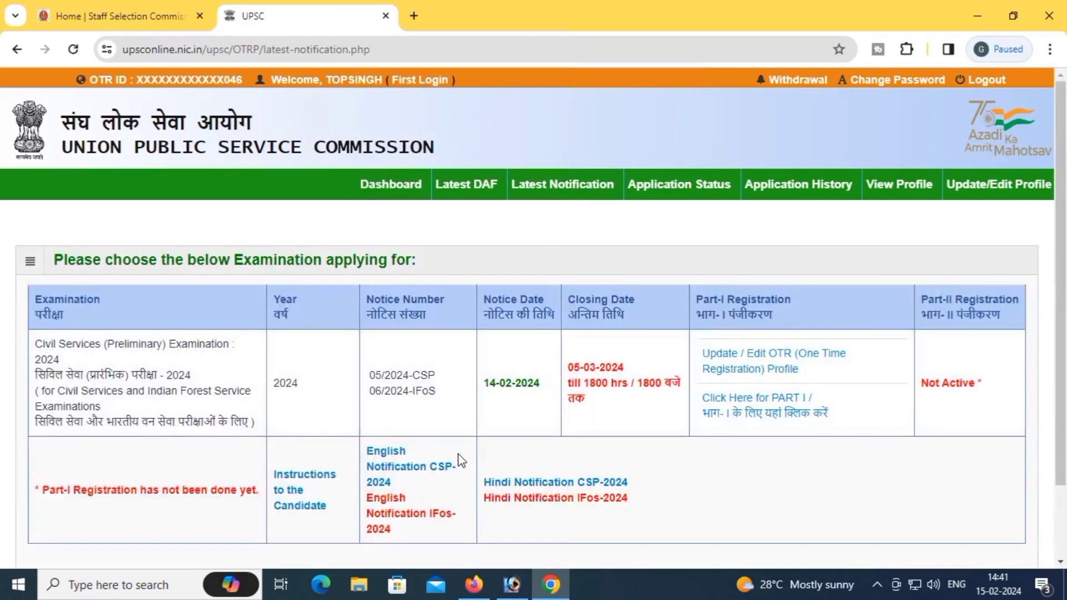
pyautogui.scroll(-2, 458, 453)
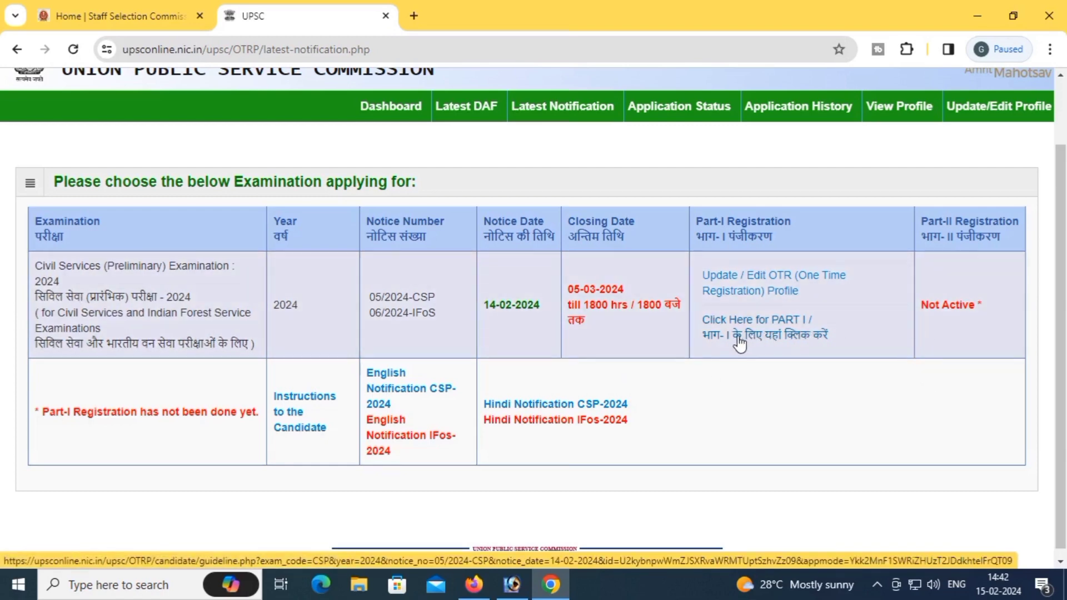
# Step: Open the Civil Services 2024 Part-I instructions, read to the end, and confirm with Yes
pyautogui.click(737, 337)
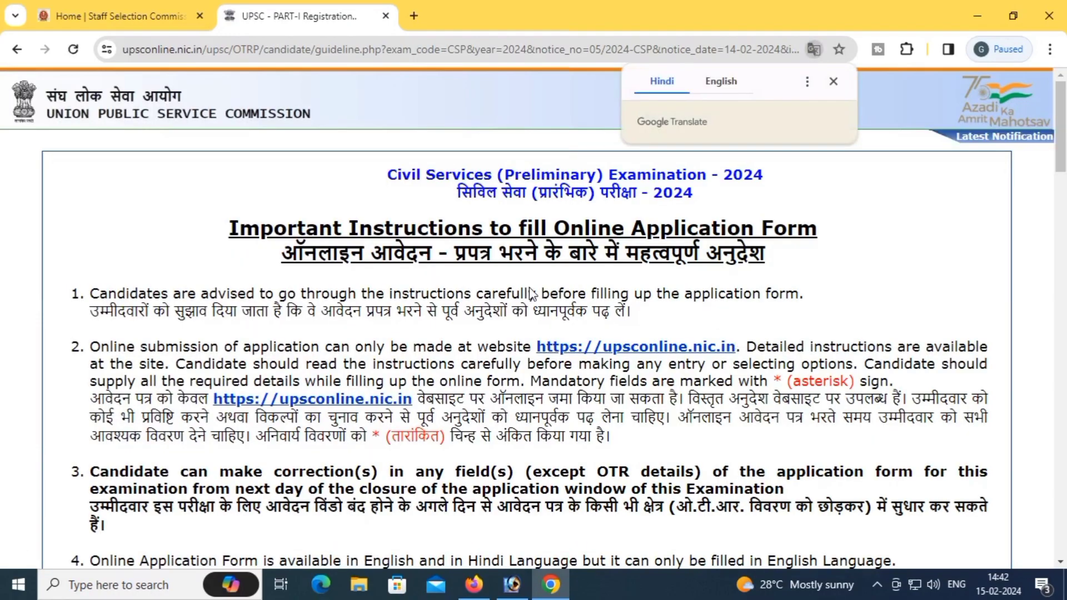
pyautogui.scroll(-14, 392, 334)
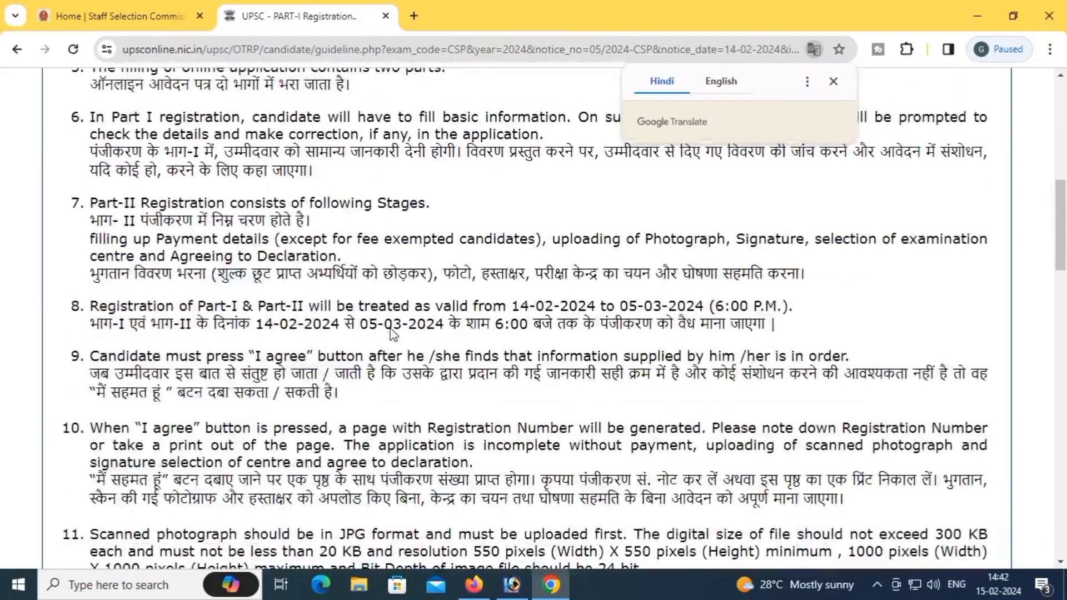
pyautogui.scroll(-14, 392, 333)
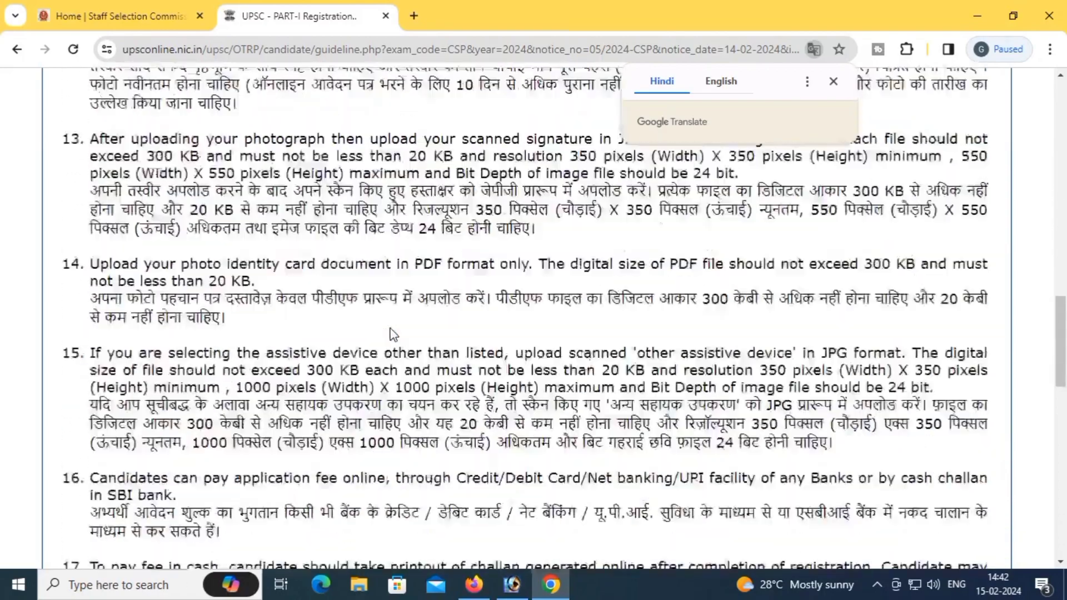
pyautogui.scroll(-12, 392, 333)
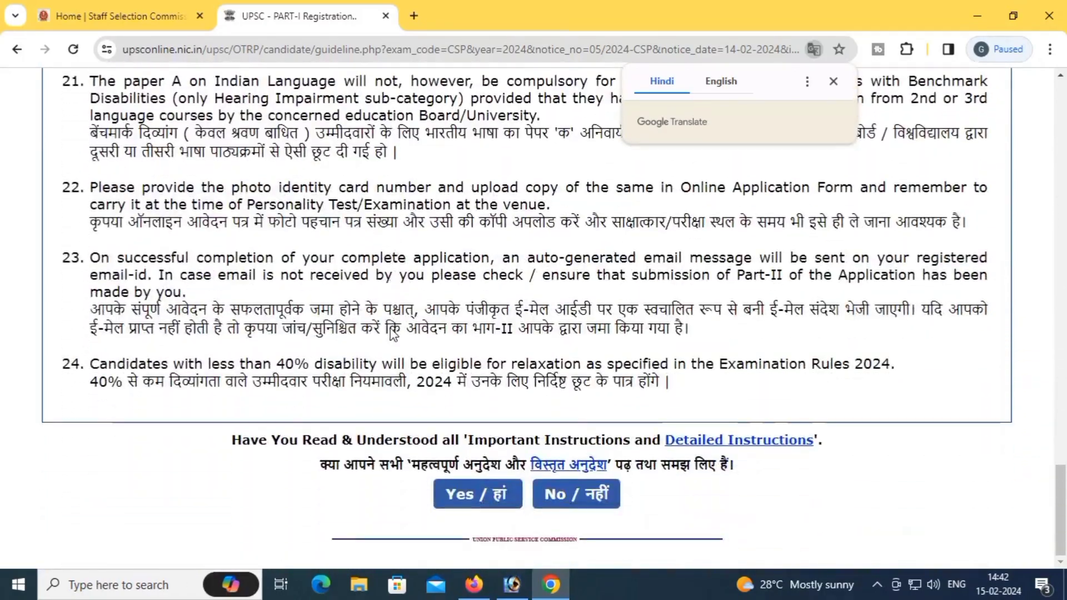
pyautogui.click(465, 494)
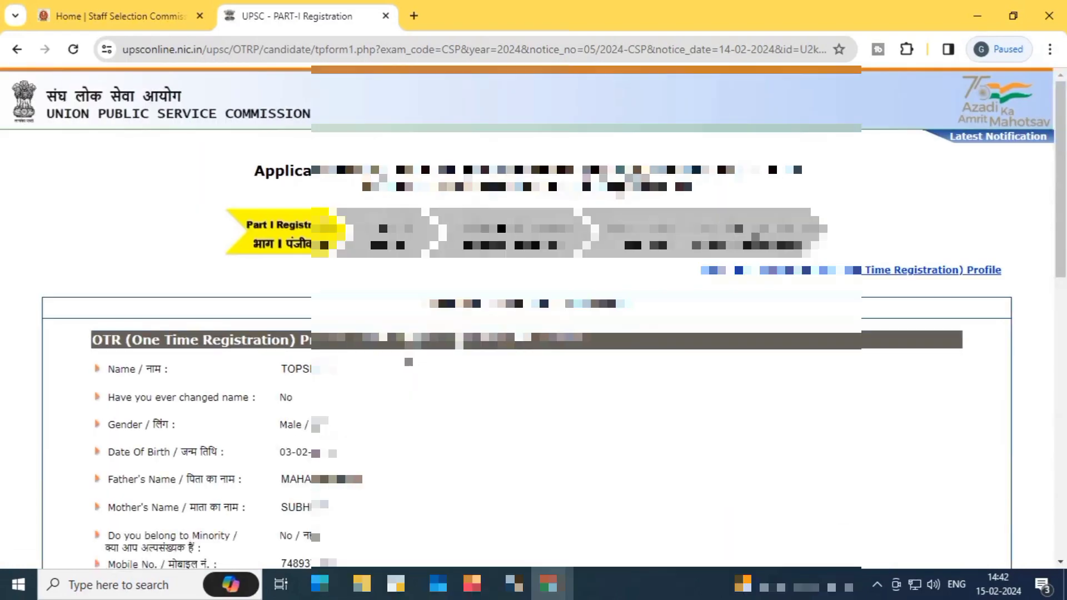
# Step: Set Marital Status to Unmarried
pyautogui.scroll(-3, 533, 316)
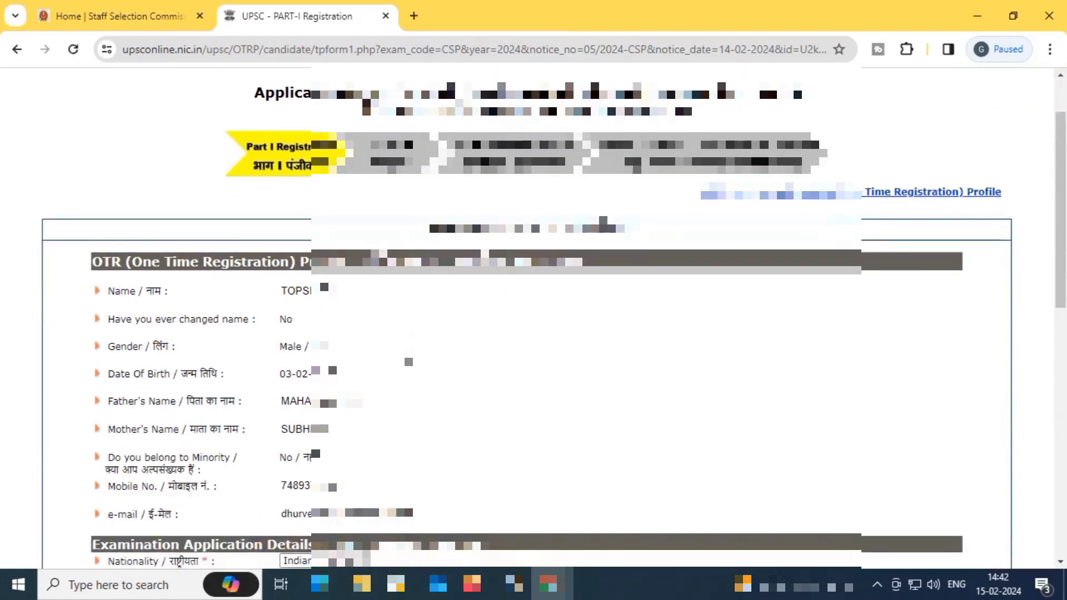
pyautogui.scroll(-3, 533, 316)
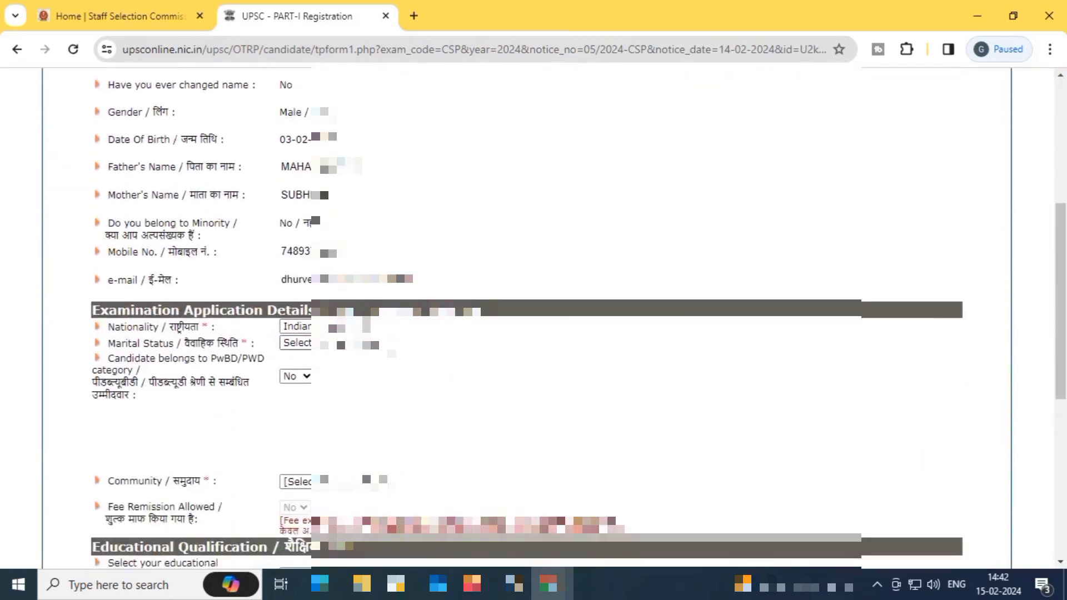
pyautogui.click(294, 343)
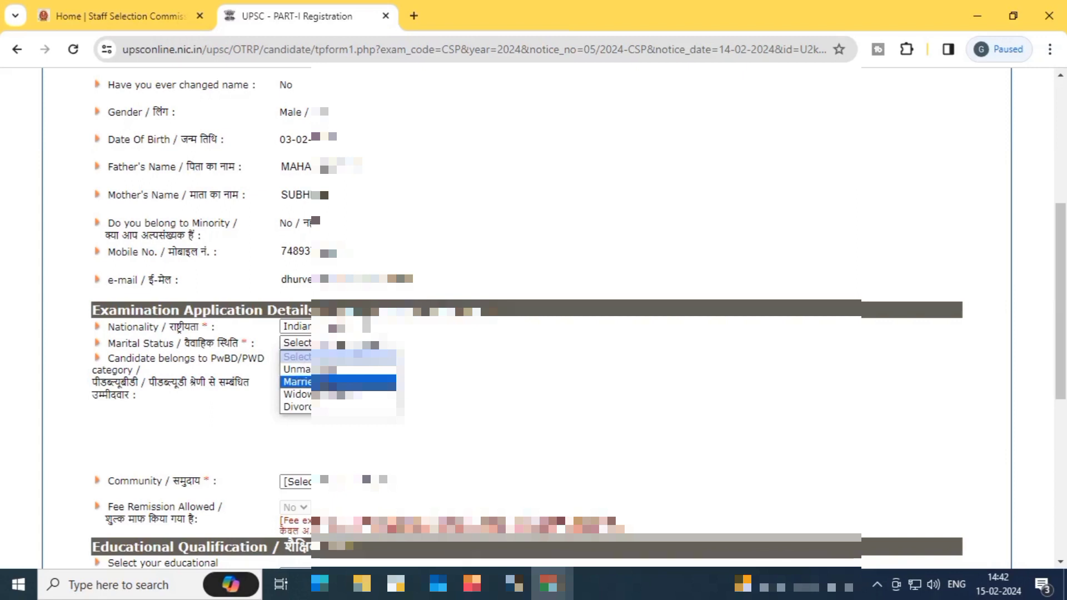
pyautogui.press('Up')
pyautogui.press('Return')
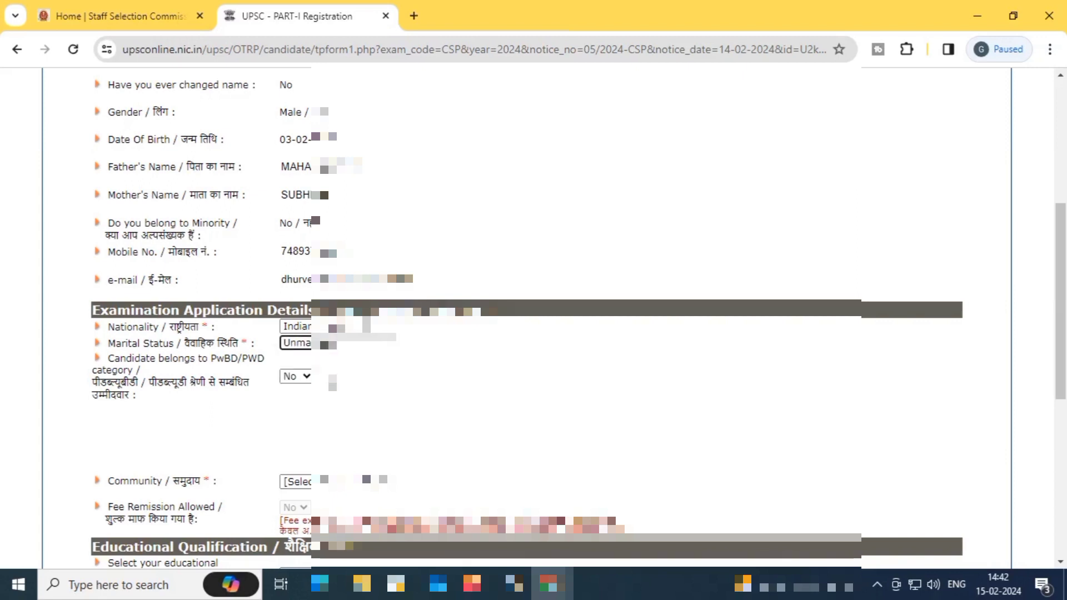
# Step: Set Community to ST
pyautogui.scroll(-3, 533, 317)
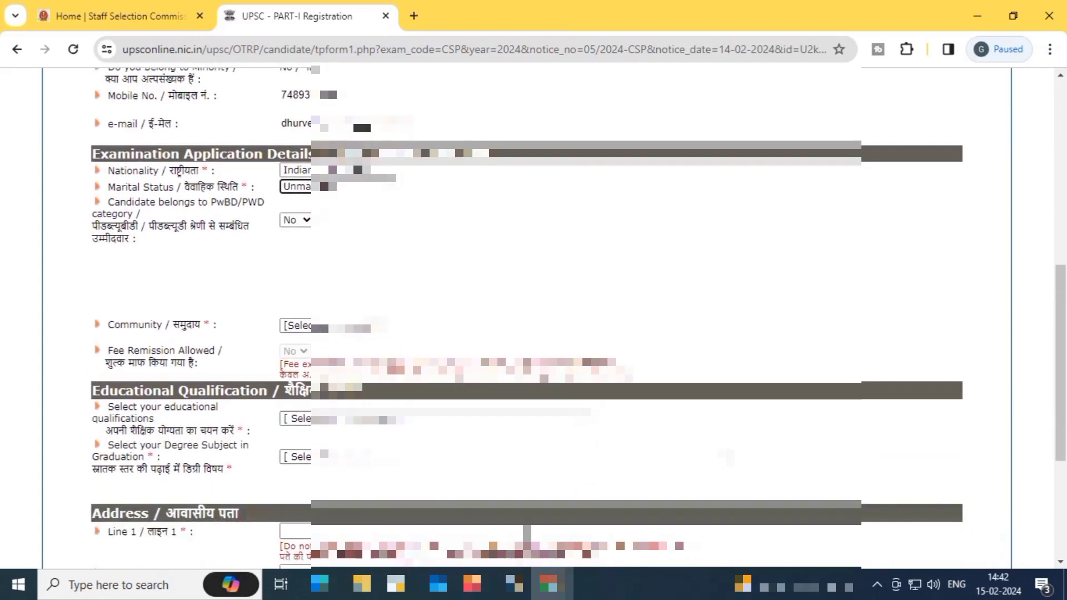
pyautogui.click(295, 326)
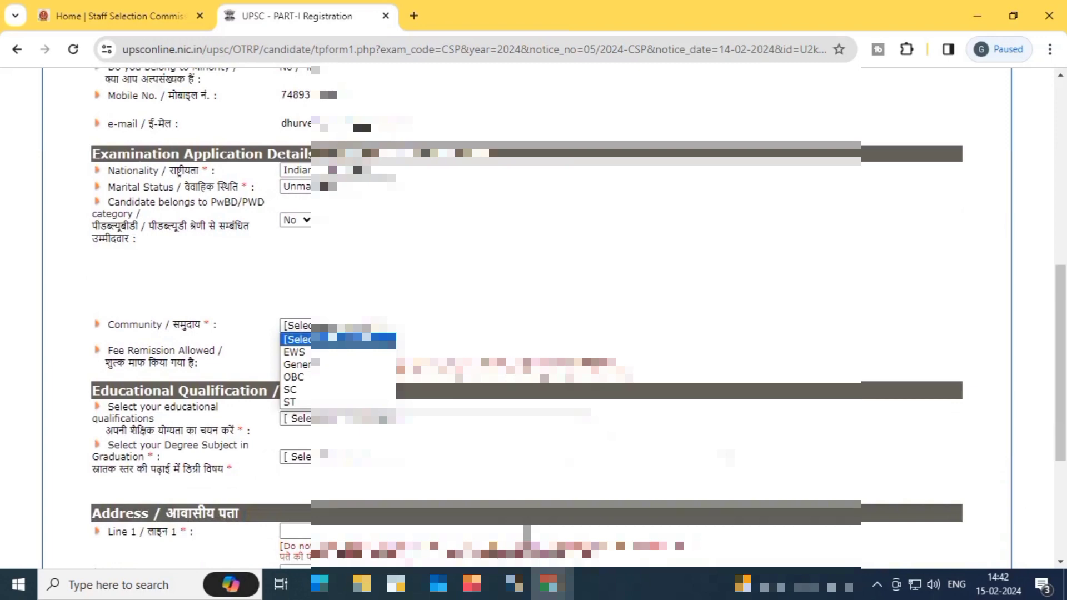
pyautogui.click(301, 398)
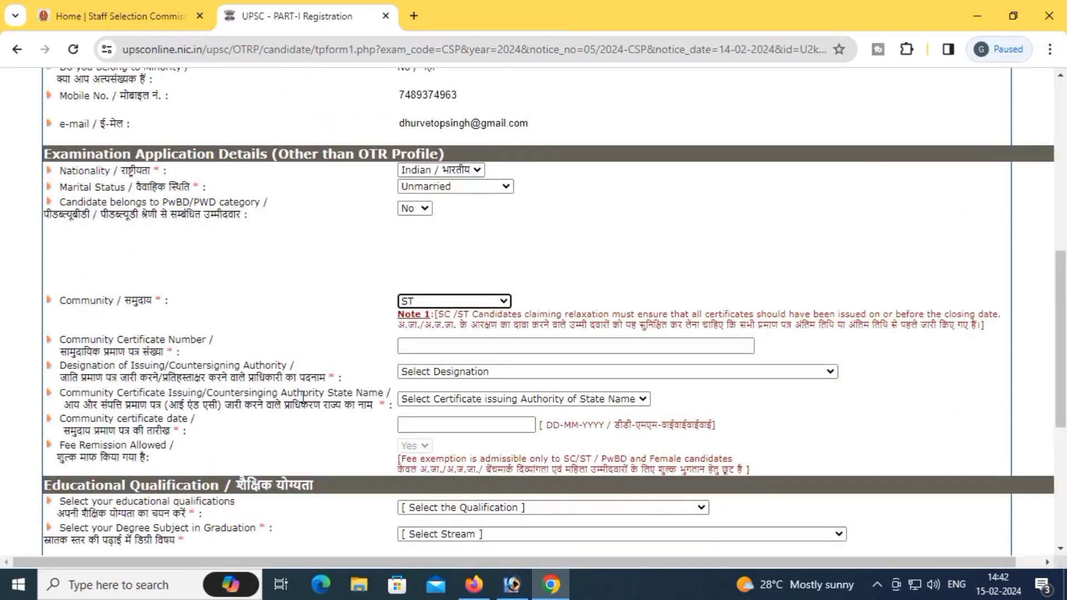
# Step: Enter the community certificate number, with Taluka Magistrate as designation and Chhattisgarh as state
pyautogui.click(423, 346)
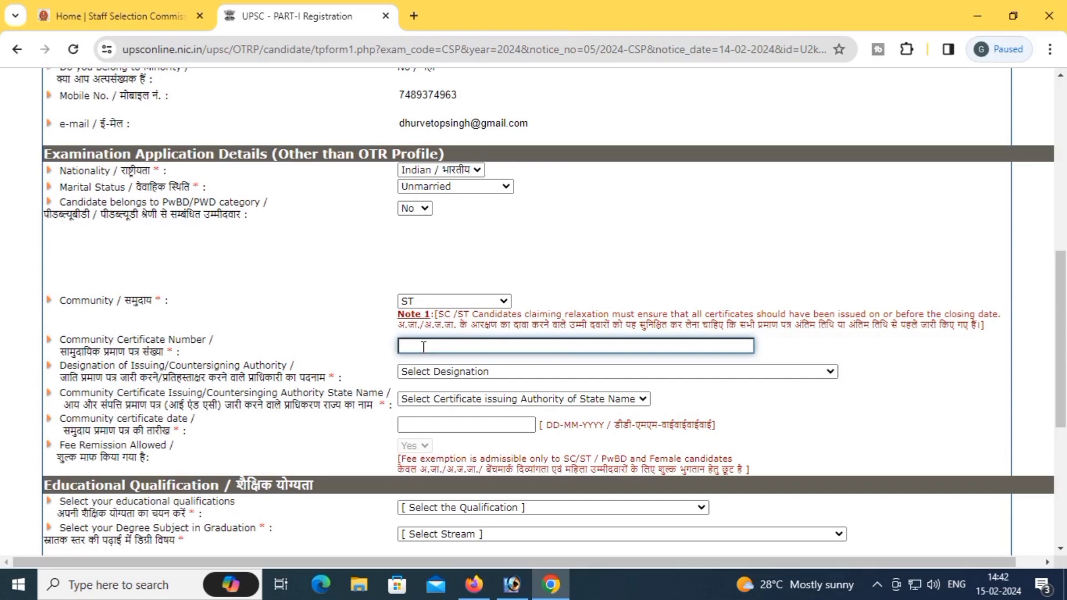
pyautogui.click(447, 375)
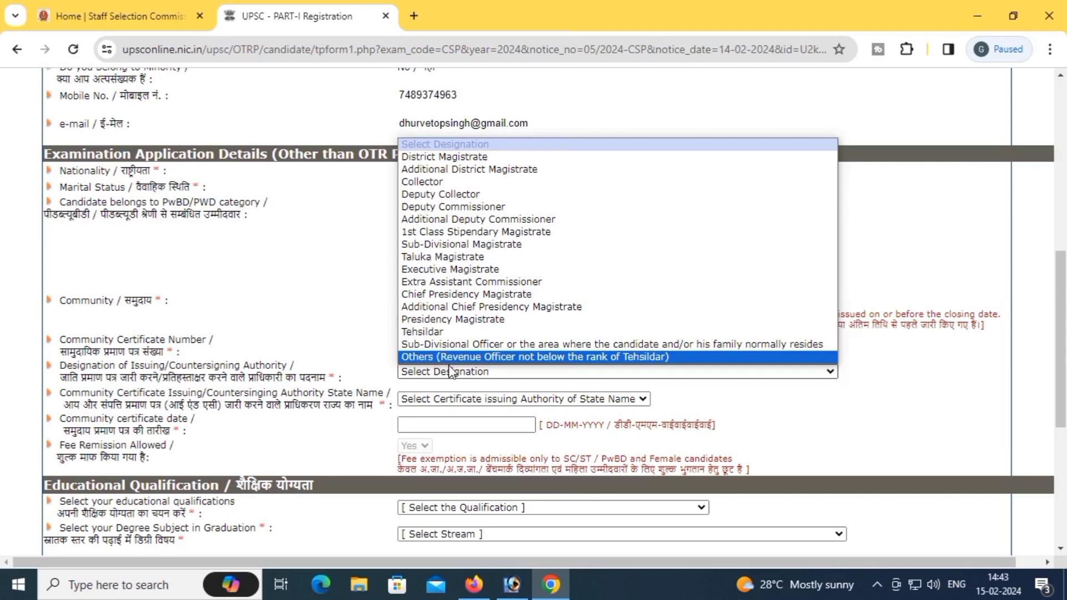
pyautogui.click(473, 257)
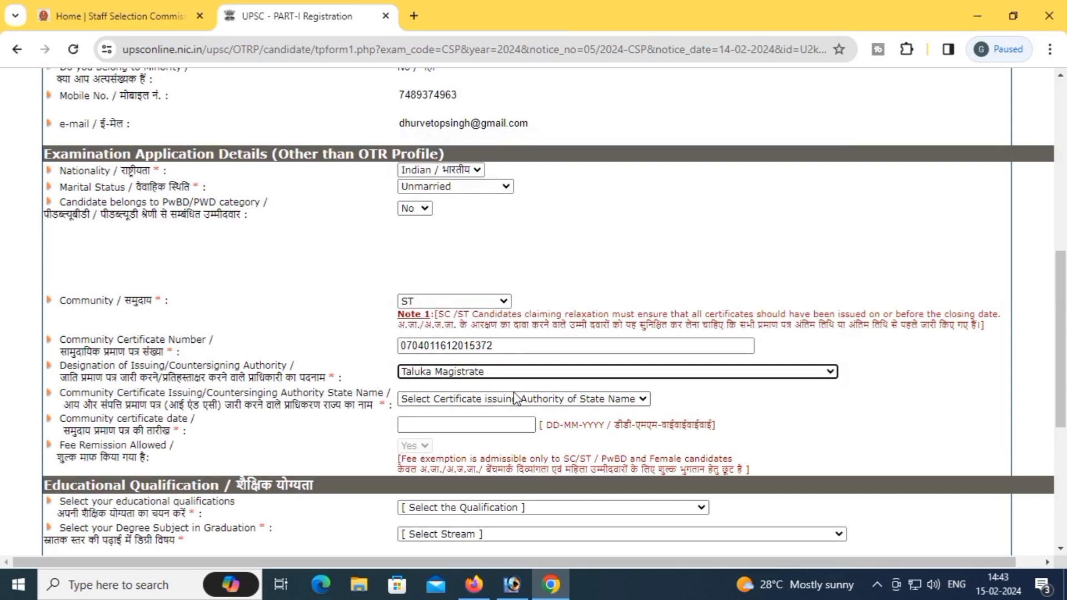
pyautogui.click(450, 400)
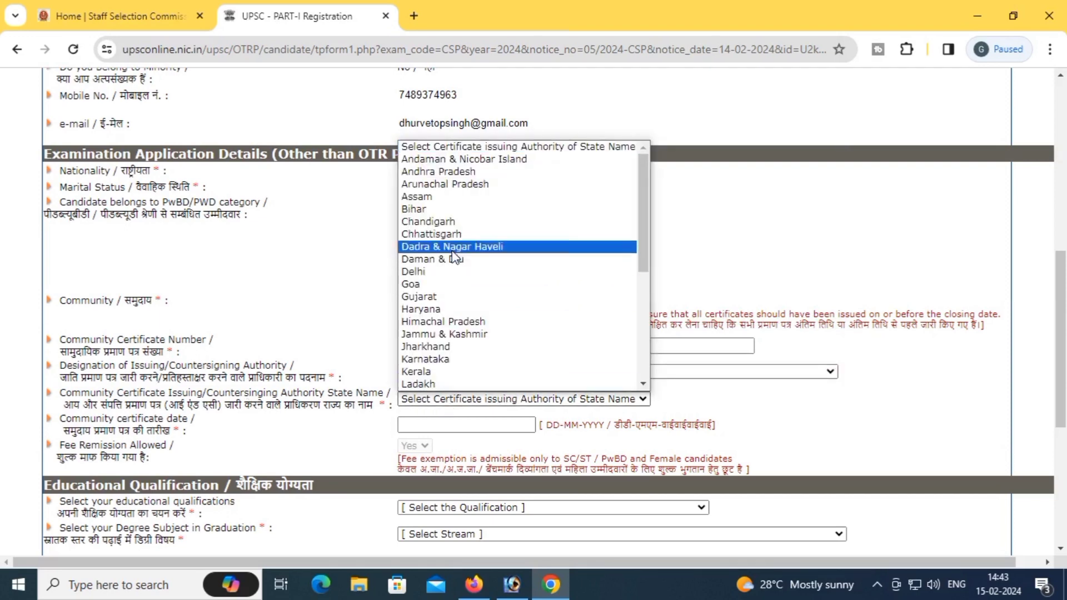
pyautogui.click(444, 234)
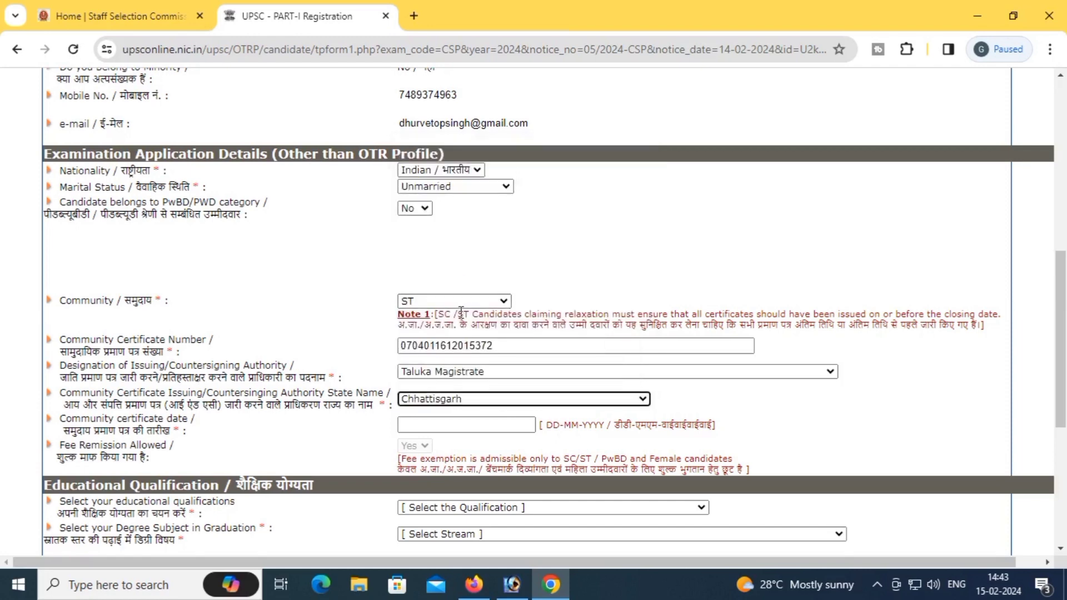
pyautogui.scroll(-1, 459, 312)
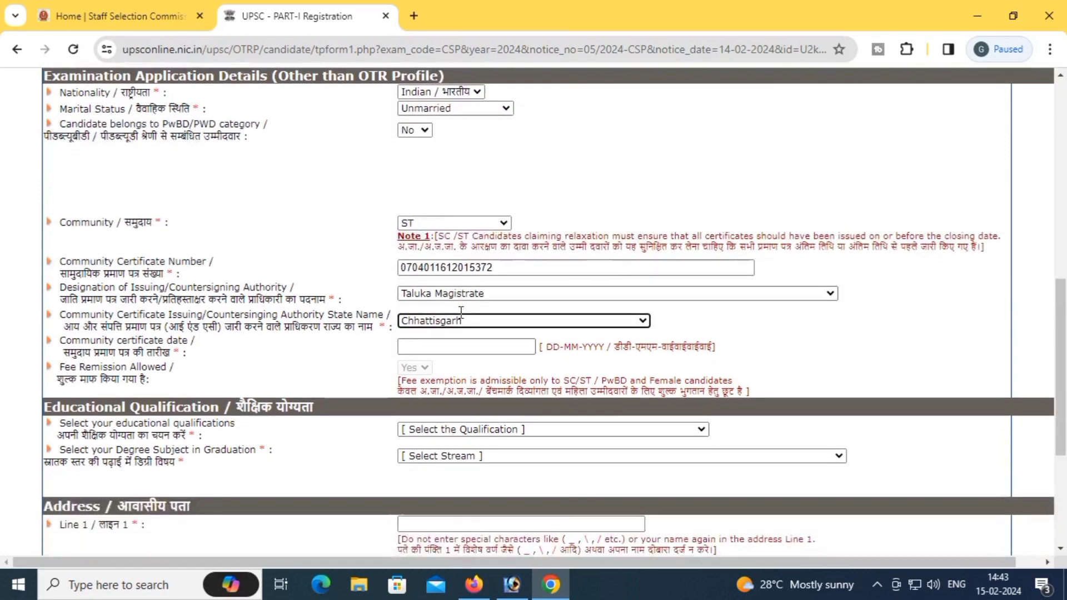
# Step: Pick 23-11-2016 as the community certificate date in the calendar
pyautogui.click(449, 349)
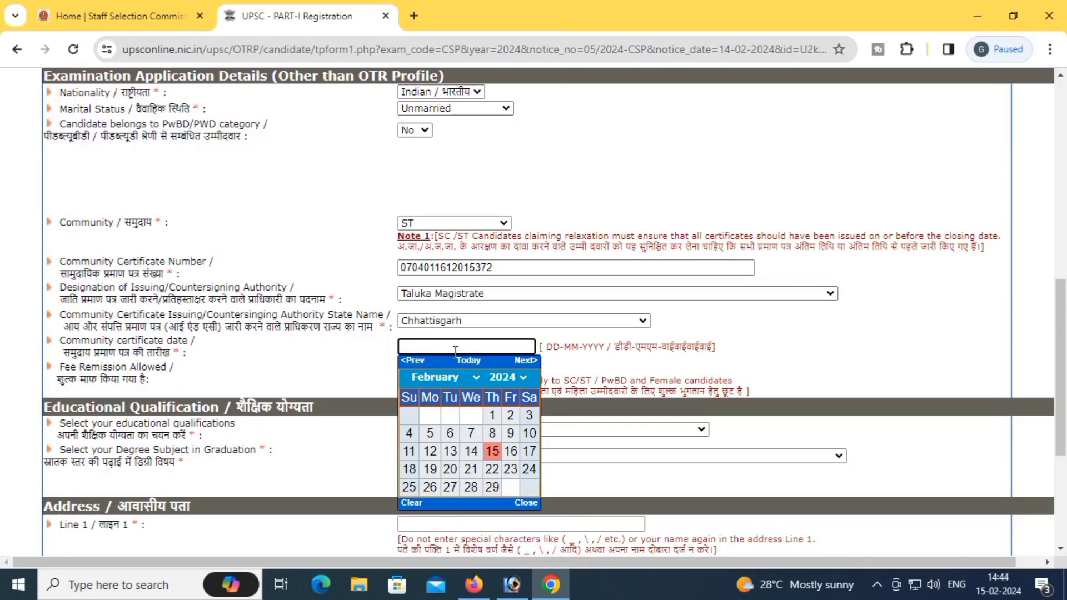
pyautogui.click(505, 379)
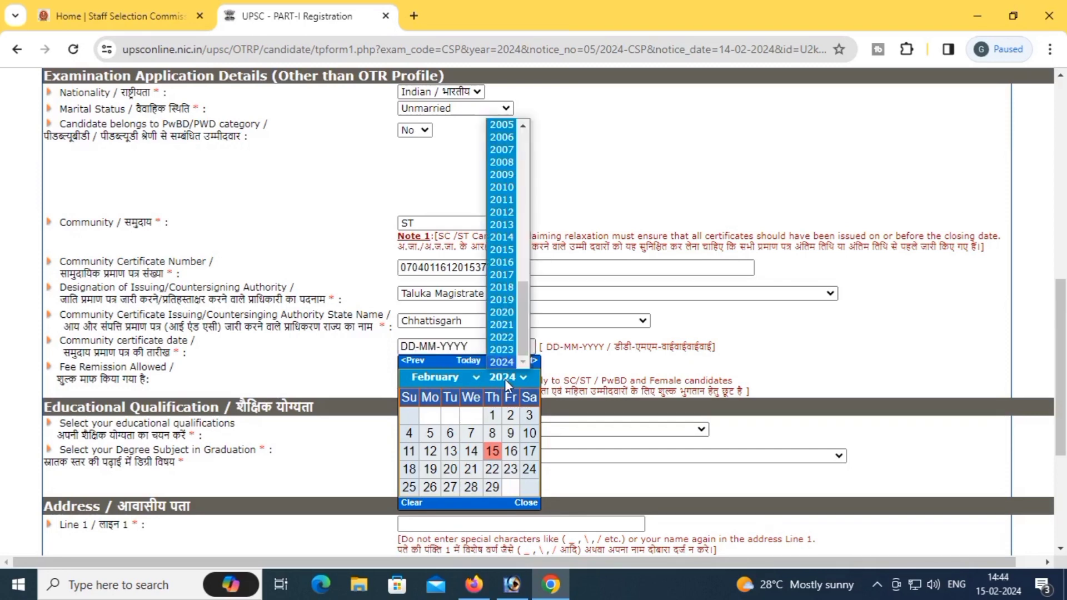
pyautogui.click(507, 263)
pyautogui.click(467, 376)
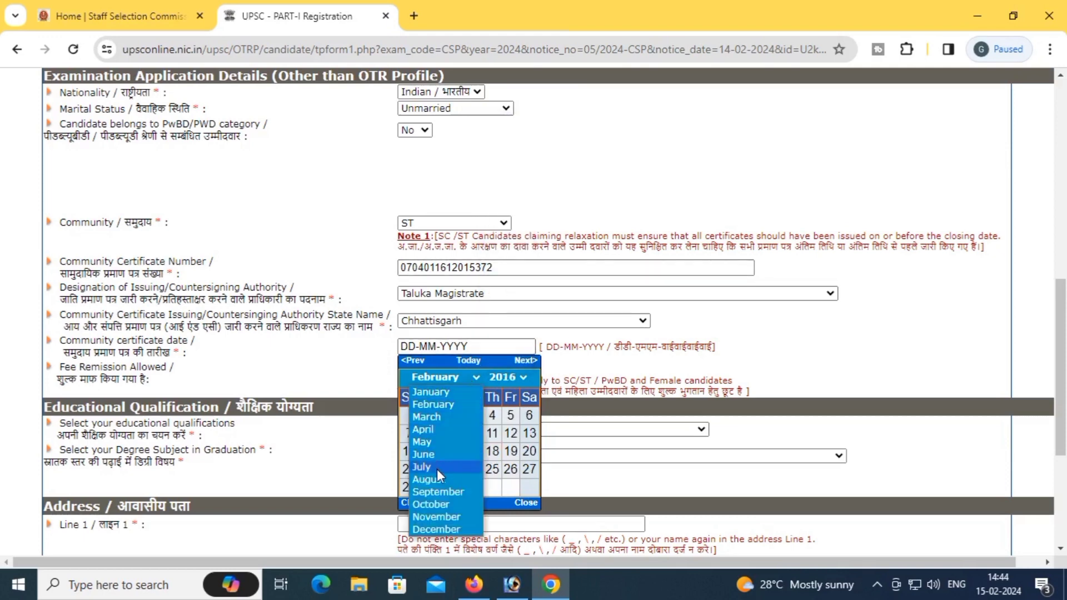
pyautogui.click(436, 517)
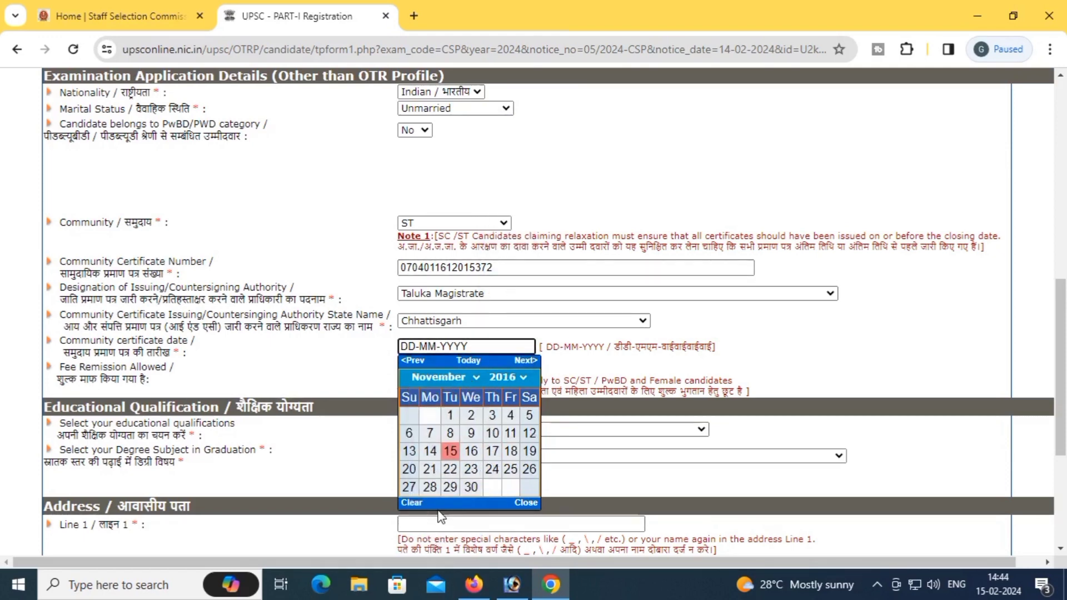
pyautogui.click(470, 469)
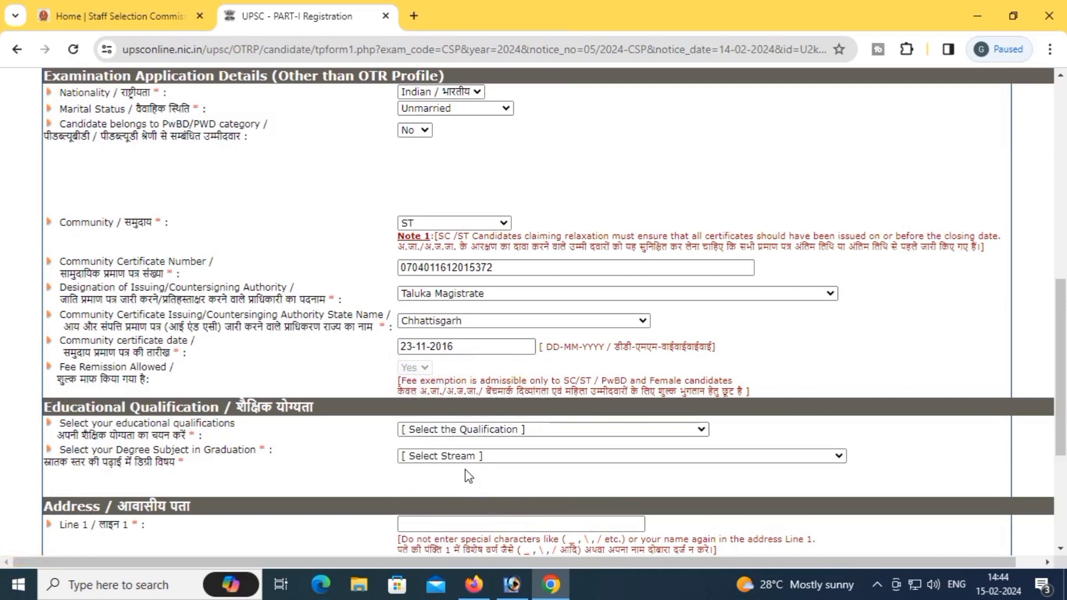
pyautogui.scroll(-1, 448, 378)
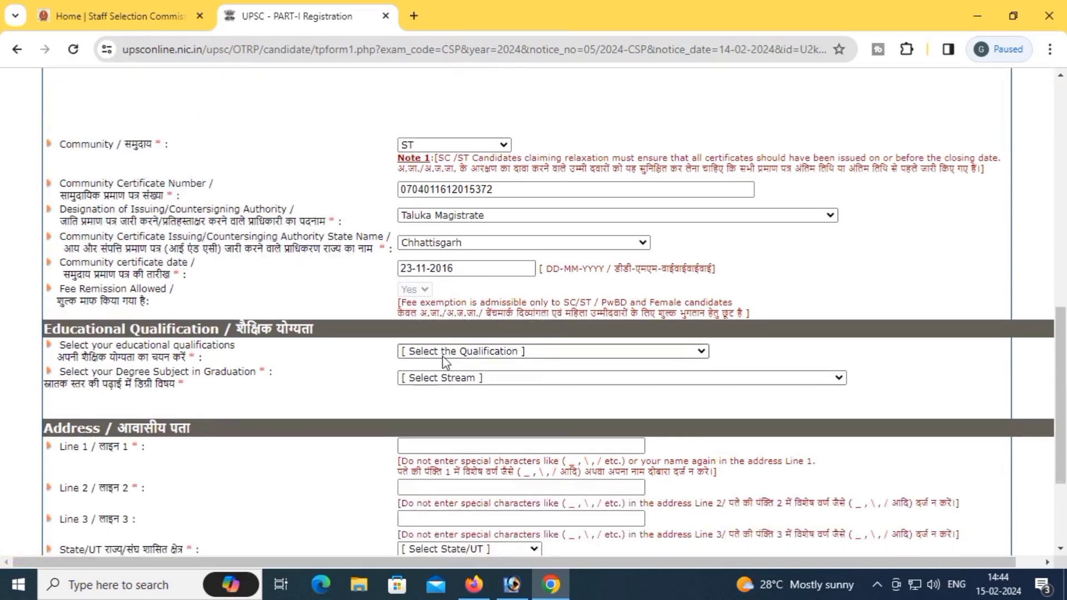
# Step: Set qualification to 'Already passed the degree' with stream 'Graduate Degree with atleast Chemistry'
pyautogui.click(446, 352)
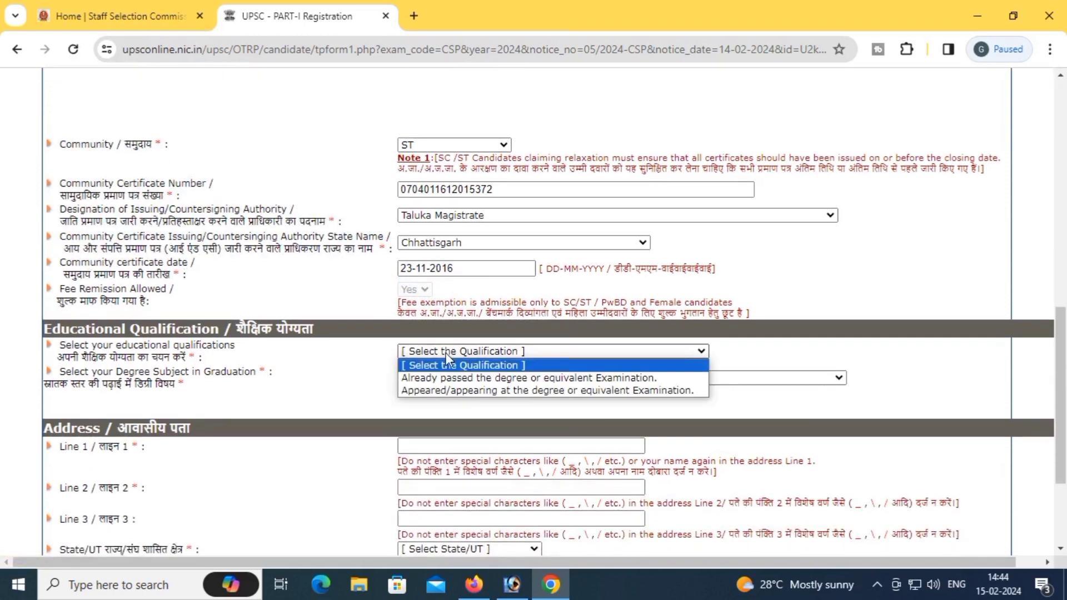
pyautogui.click(530, 383)
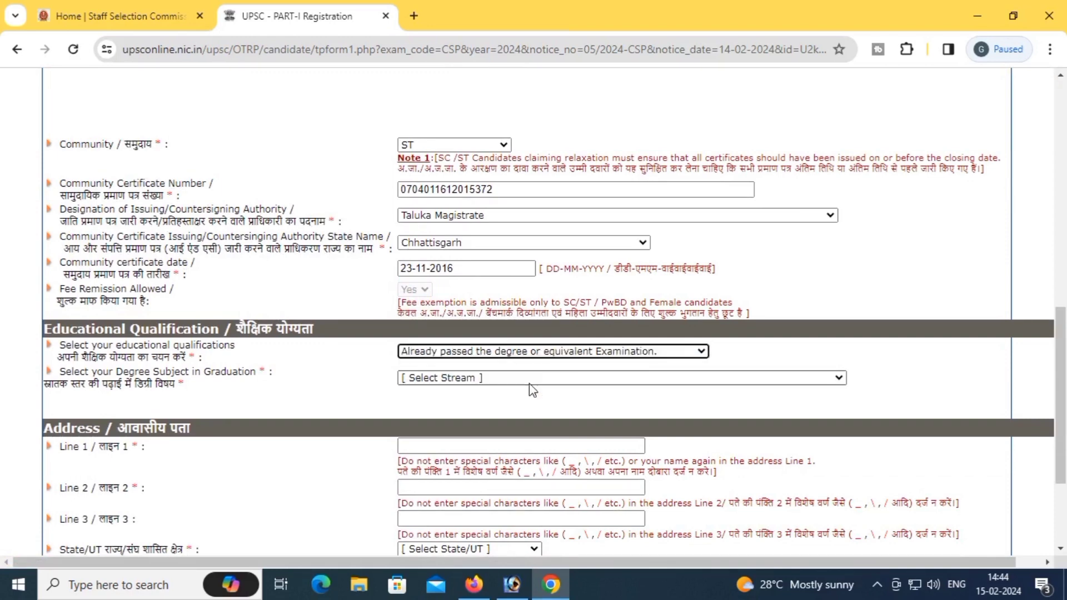
pyautogui.click(518, 379)
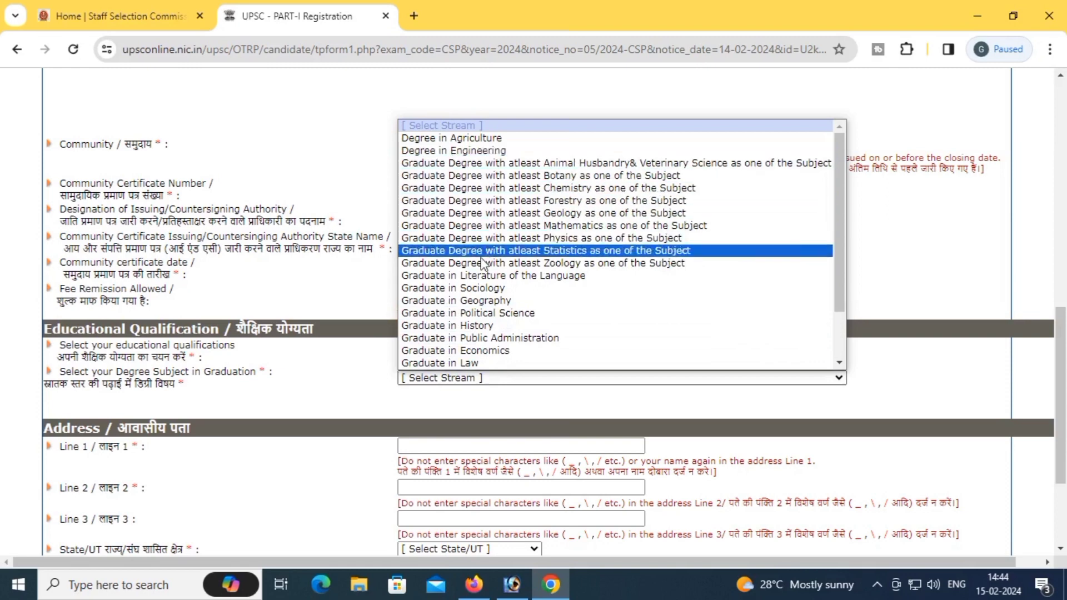
pyautogui.scroll(-3, 838, 364)
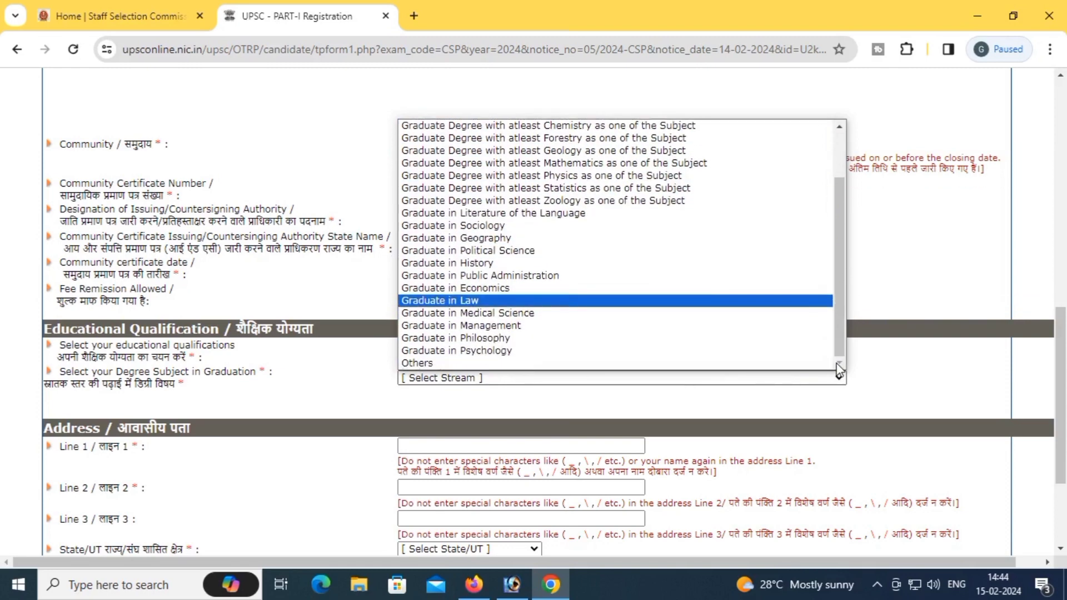
pyautogui.scroll(2, 556, 312)
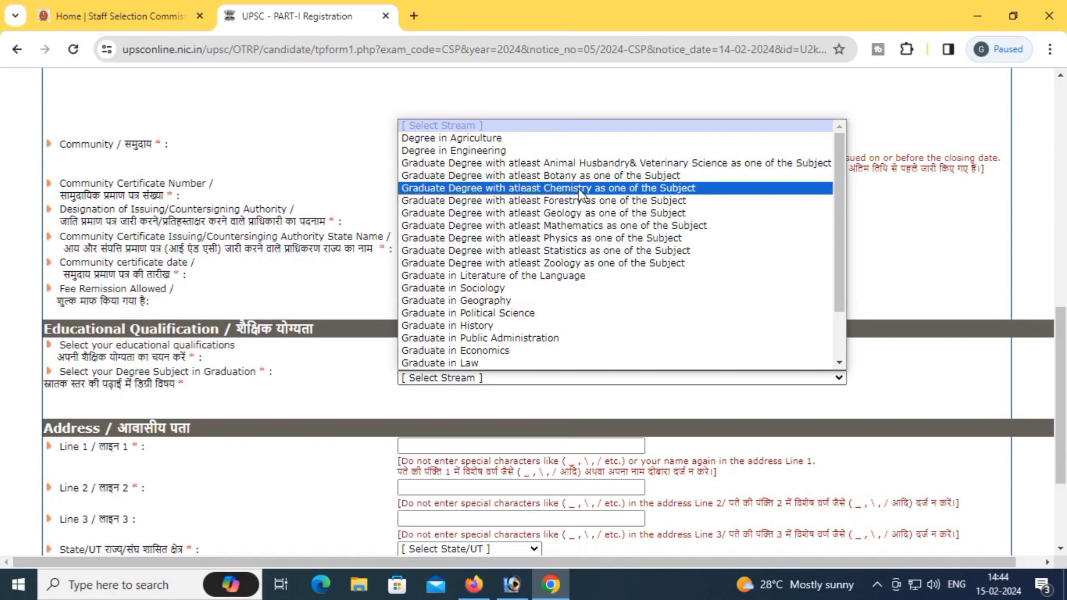
pyautogui.click(579, 192)
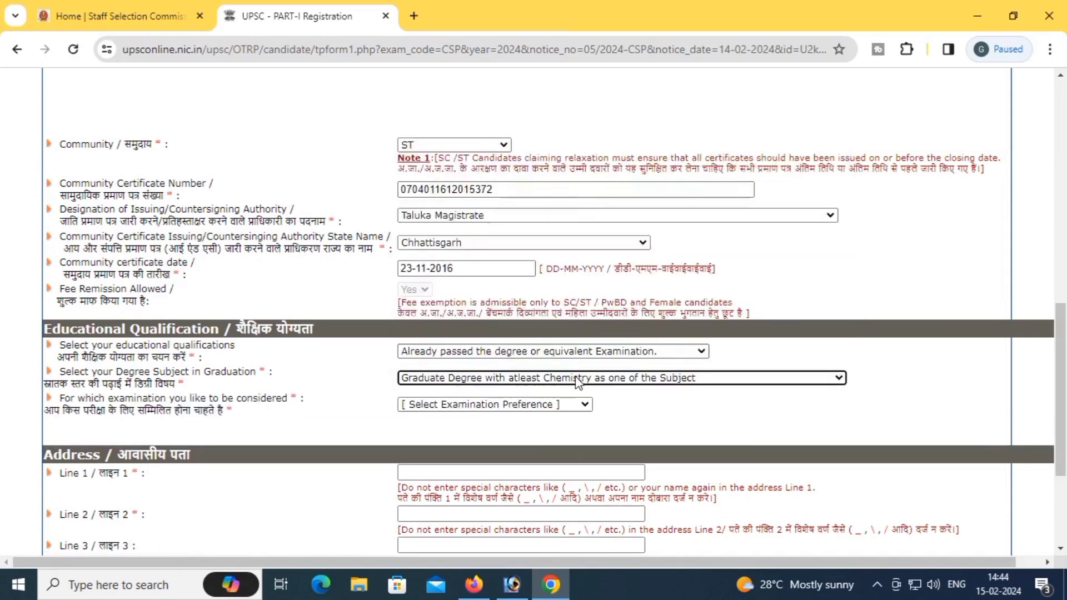
pyautogui.scroll(-1, 578, 383)
pyautogui.scroll(-2, 578, 383)
# Step: Begin entering the residential address in Address Line 1, starting with the village prefix
pyautogui.click(444, 286)
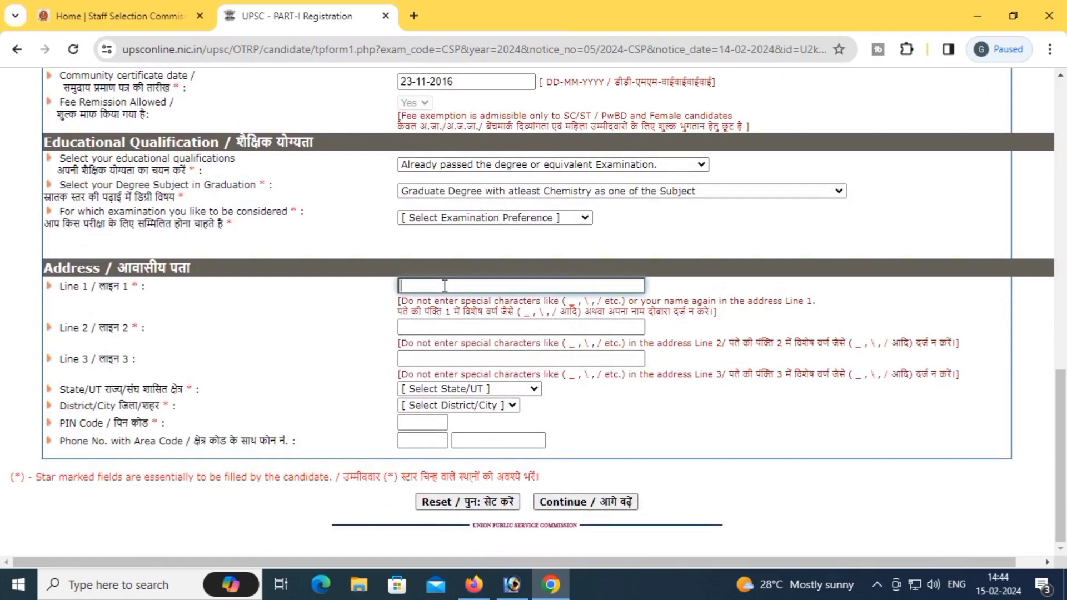
pyautogui.write('VILL')
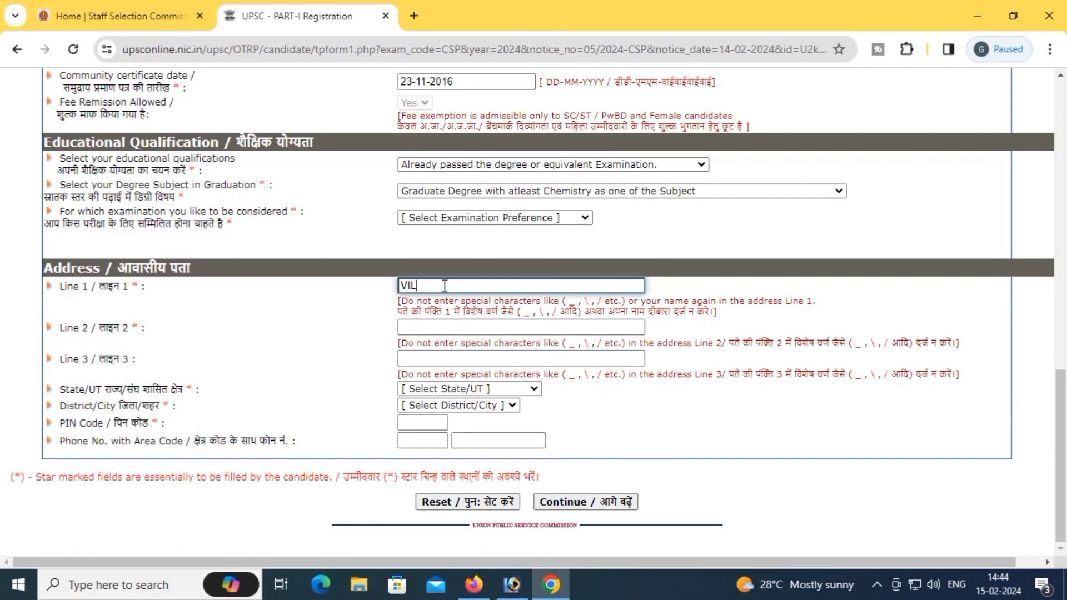
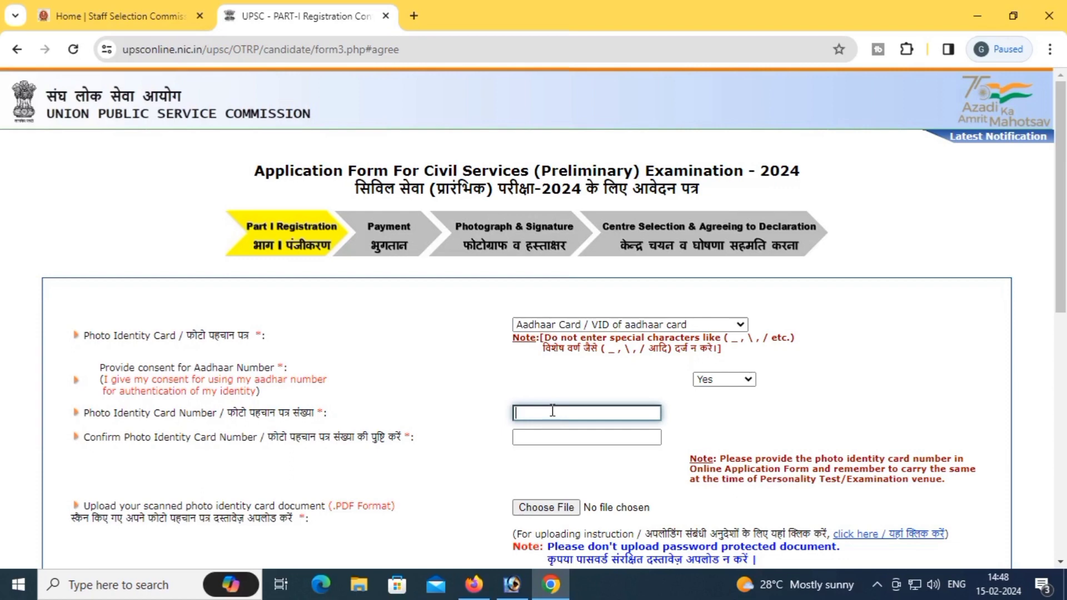
# Step: Enter the Aadhaar number as the identity number and confirm it, then check the 20–300 KB PDF upload limit
pyautogui.scroll(-1, 552, 411)
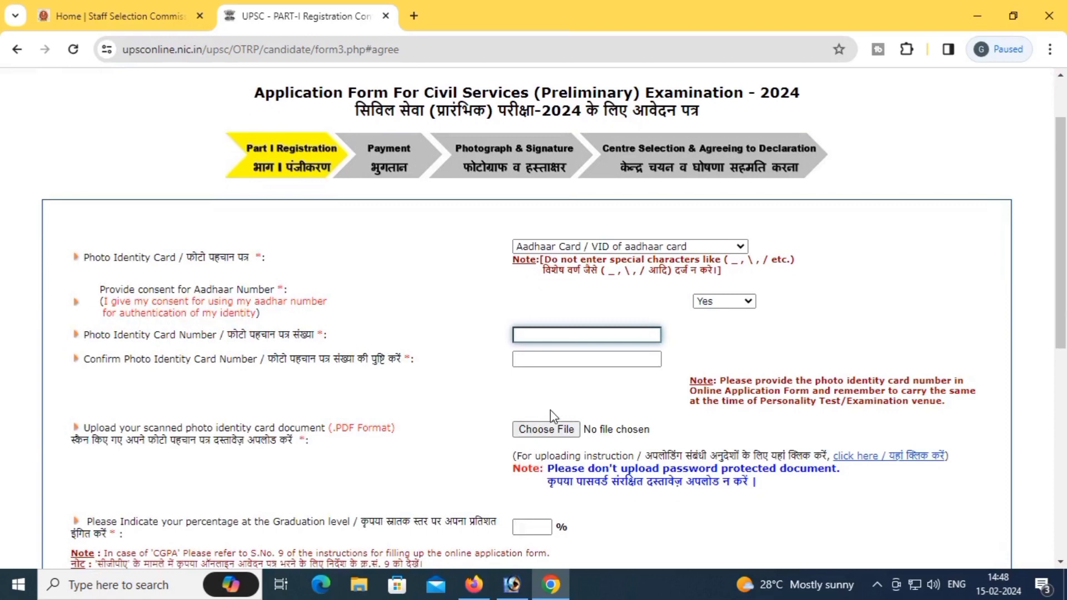
pyautogui.scroll(-1, 550, 391)
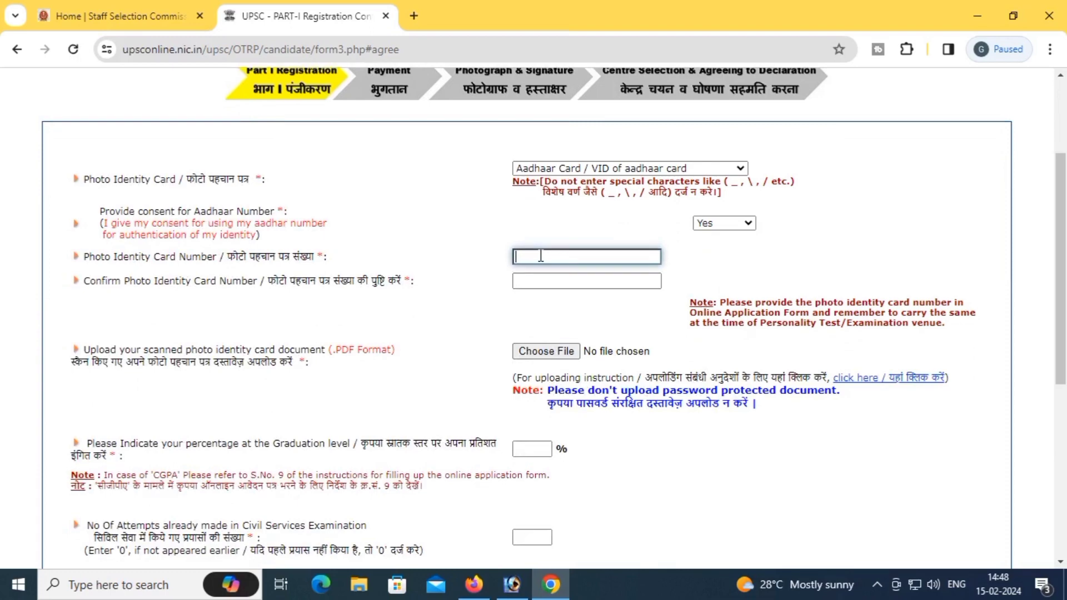
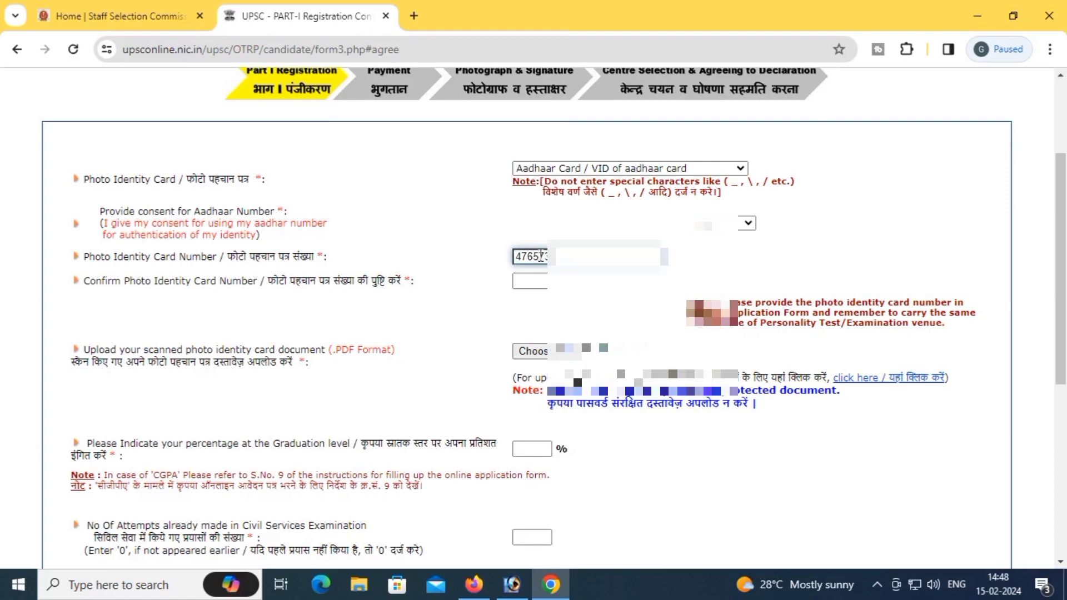
pyautogui.press('Tab')
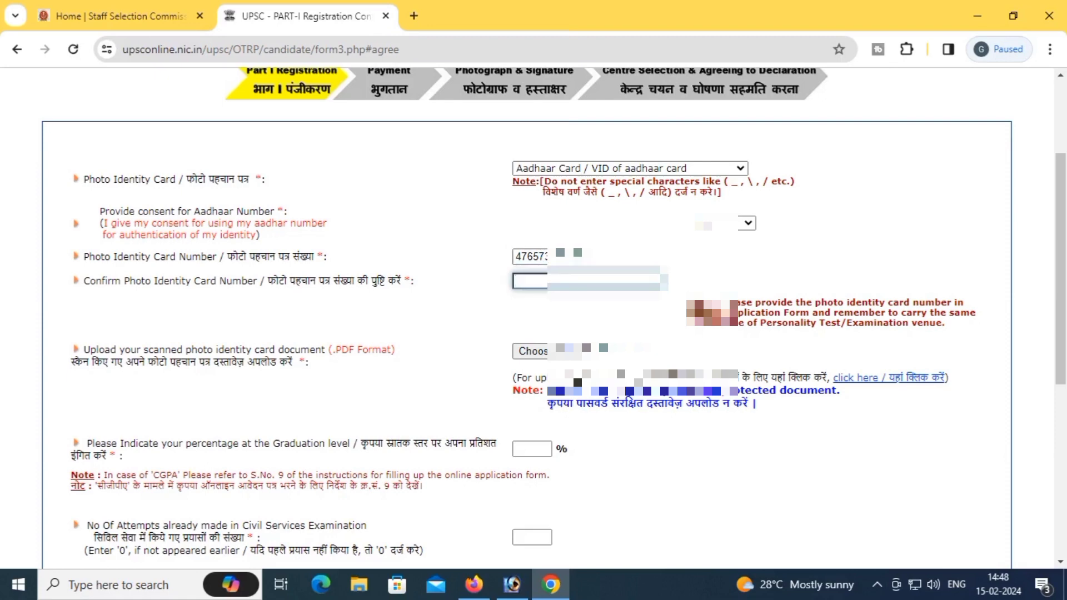
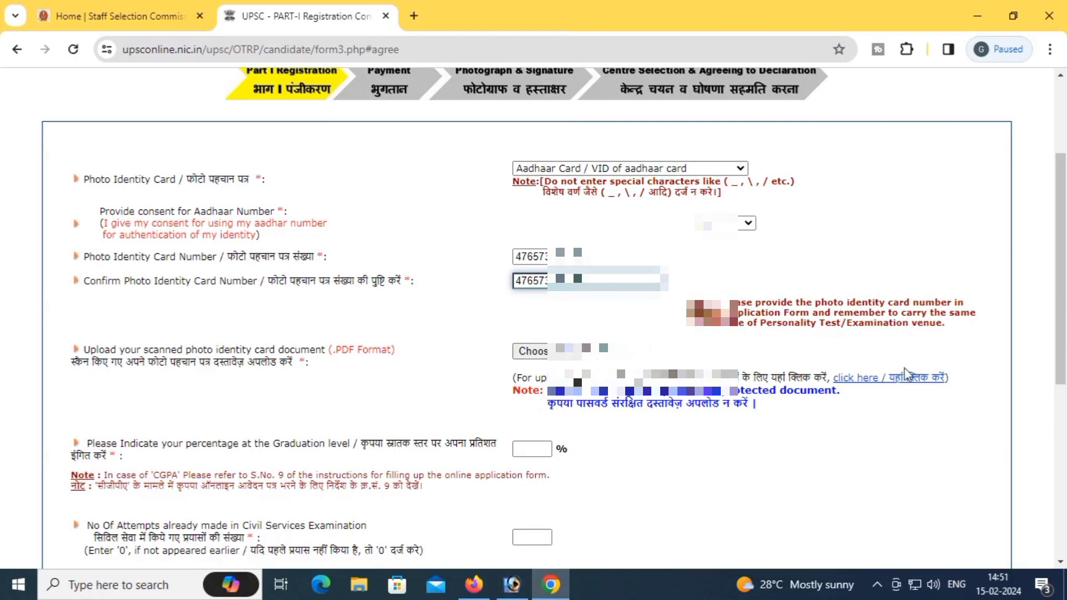
pyautogui.click(907, 378)
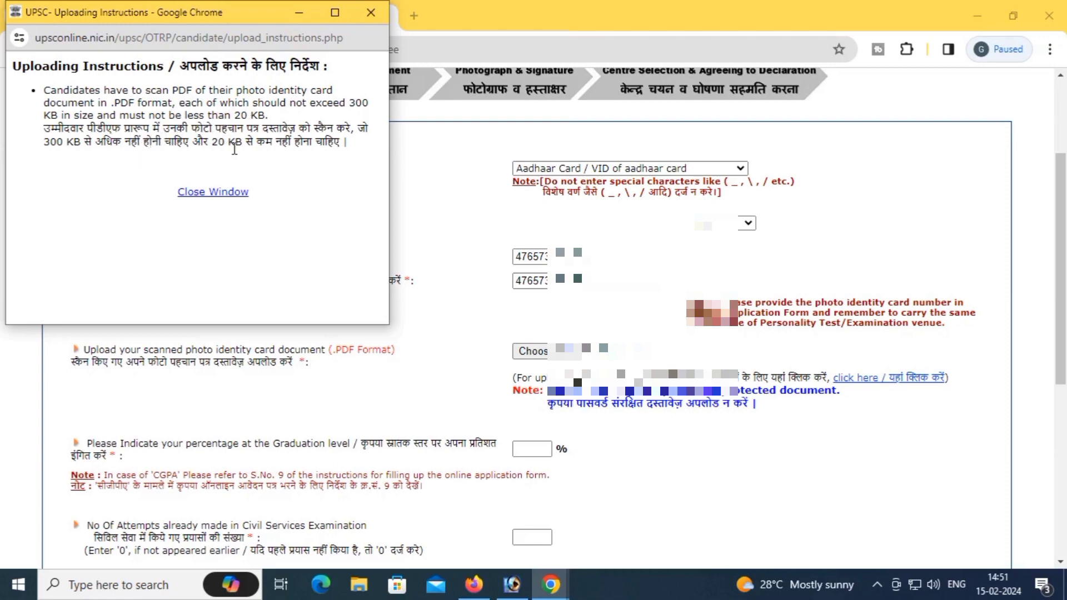
pyautogui.click(211, 192)
# Step: Save the ADHAR ATOP image in Photoshop as a Photoshop PDF with quality lowered to 2
pyautogui.click(511, 584)
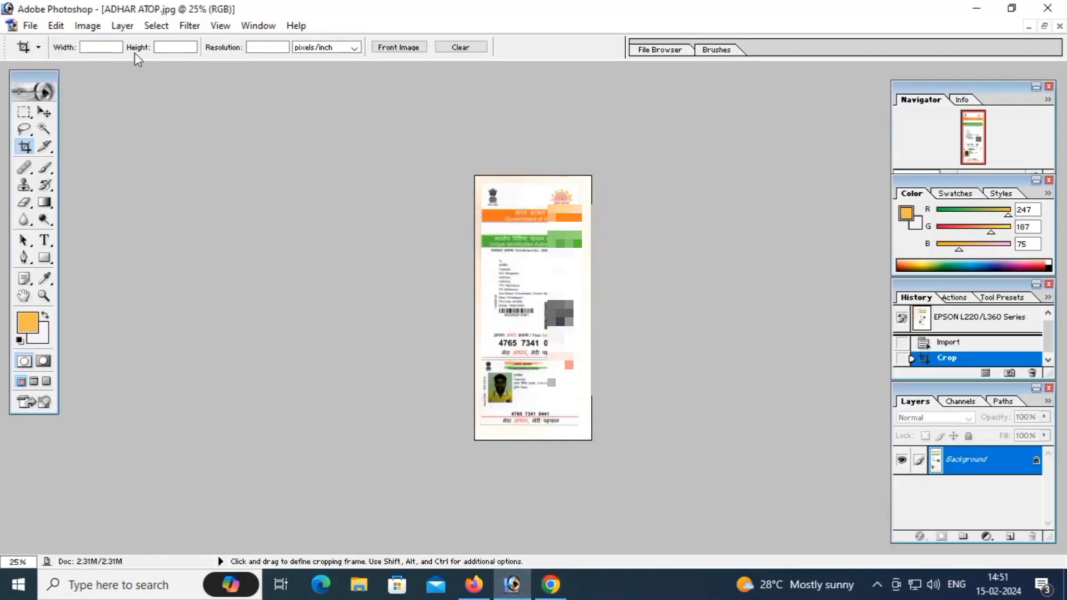
pyautogui.click(30, 25)
pyautogui.click(73, 170)
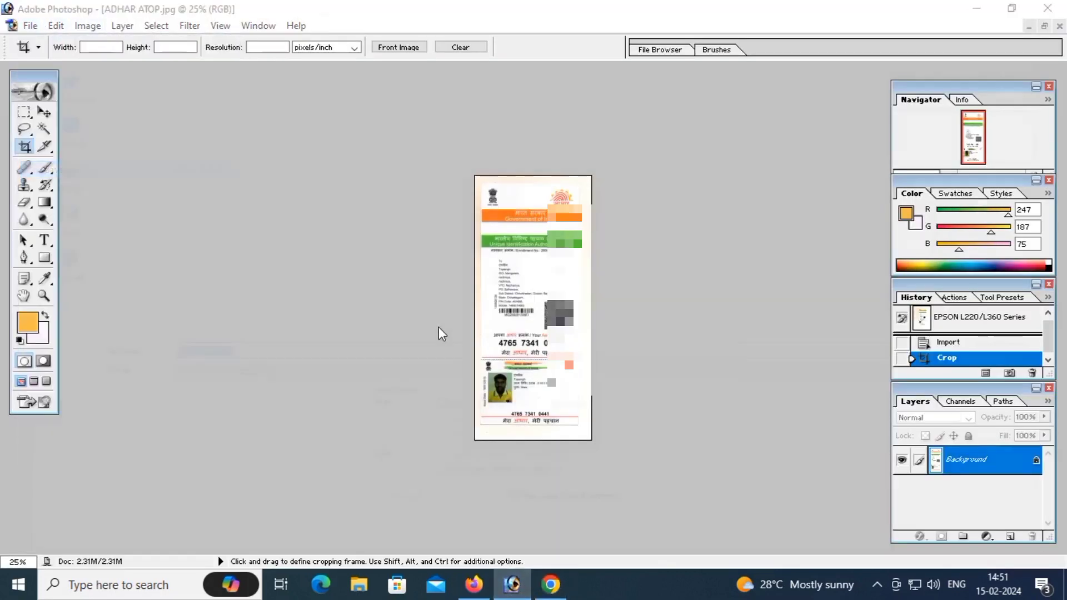
pyautogui.click(265, 376)
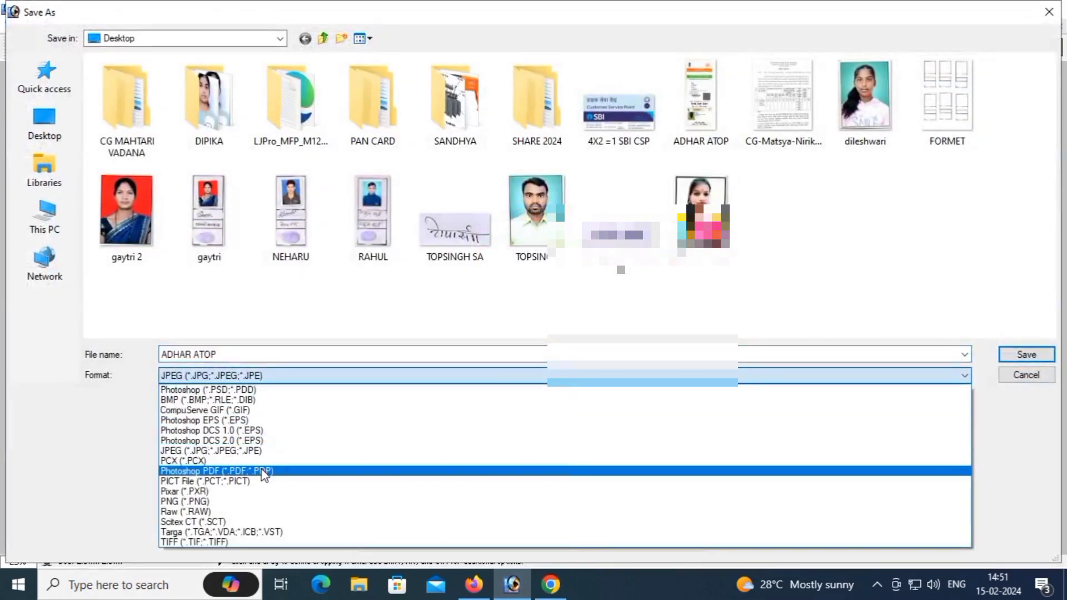
pyautogui.click(264, 471)
pyautogui.press('Return')
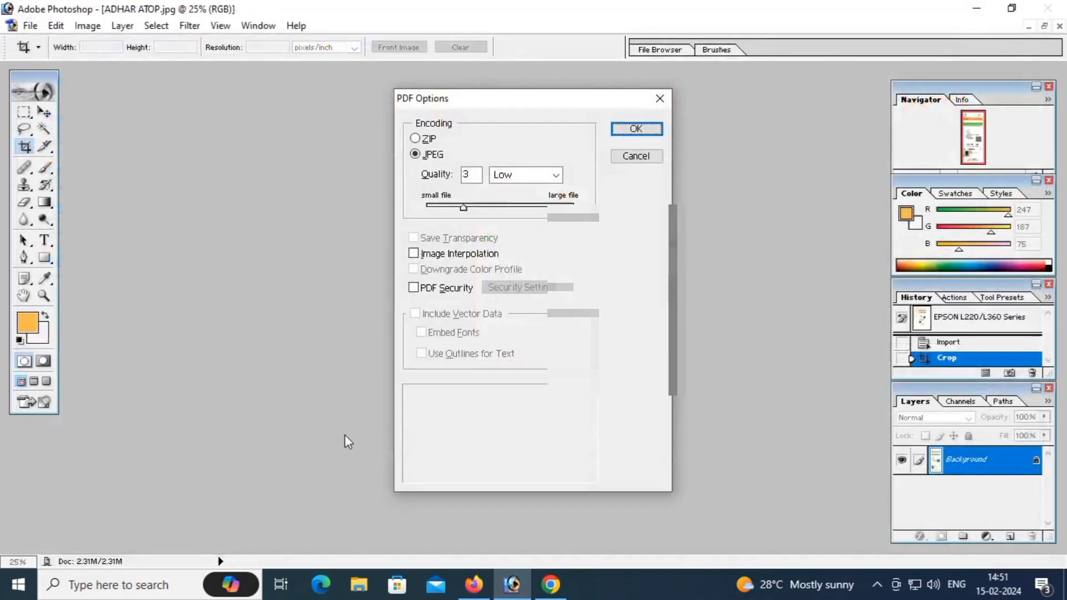
pyautogui.moveTo(463, 207); pyautogui.dragTo(454, 206)
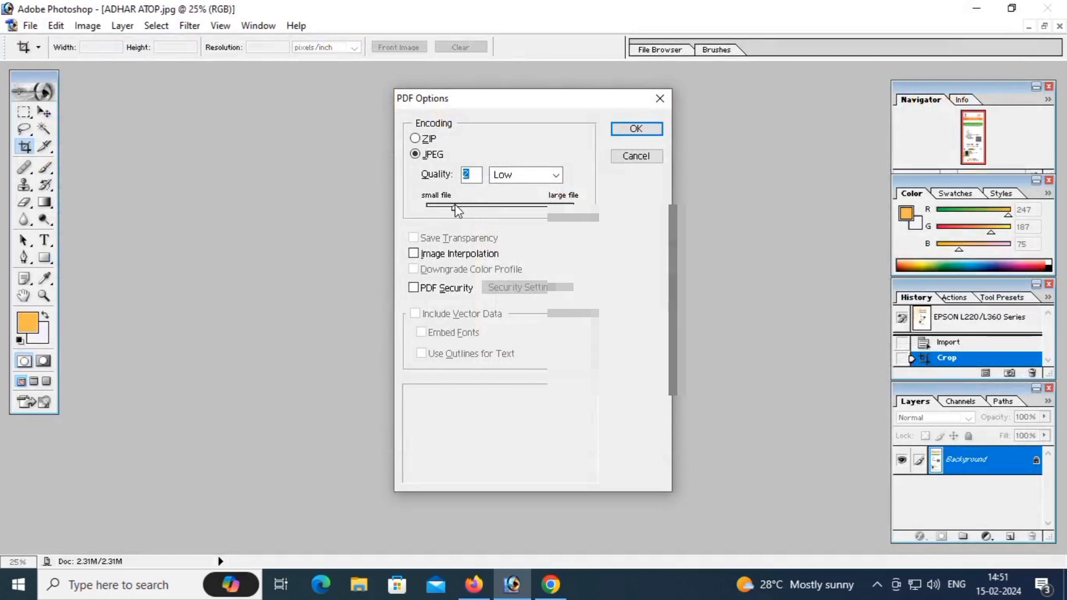
pyautogui.click(631, 131)
pyautogui.click(552, 584)
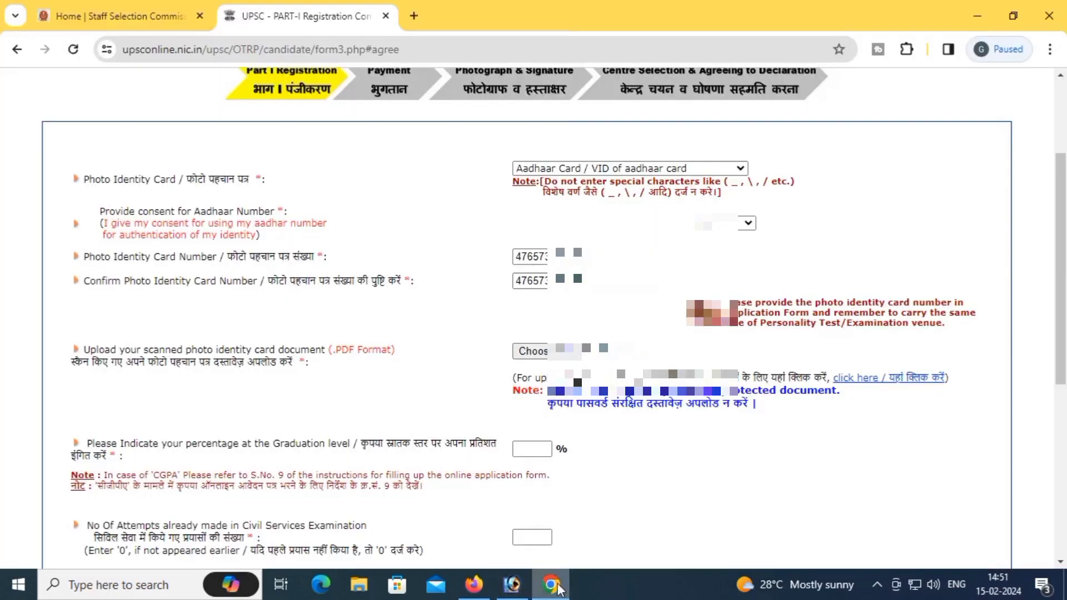
# Step: Choose ADHAR ATOP.pdf from the Desktop for the photo ID card upload
pyautogui.click(535, 351)
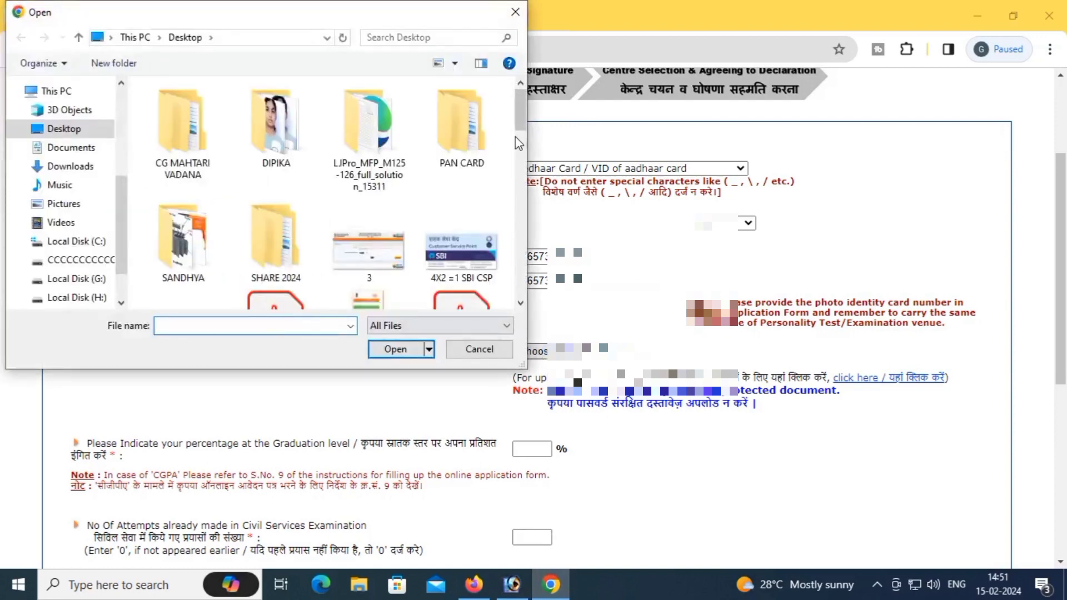
pyautogui.moveTo(524, 124); pyautogui.dragTo(523, 151)
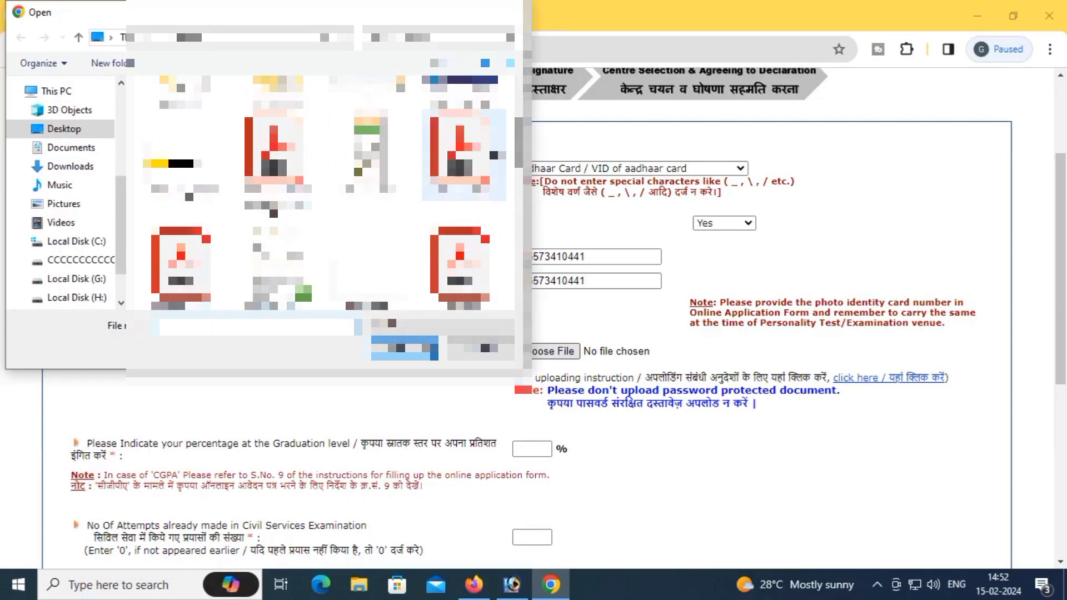
pyautogui.click(404, 348)
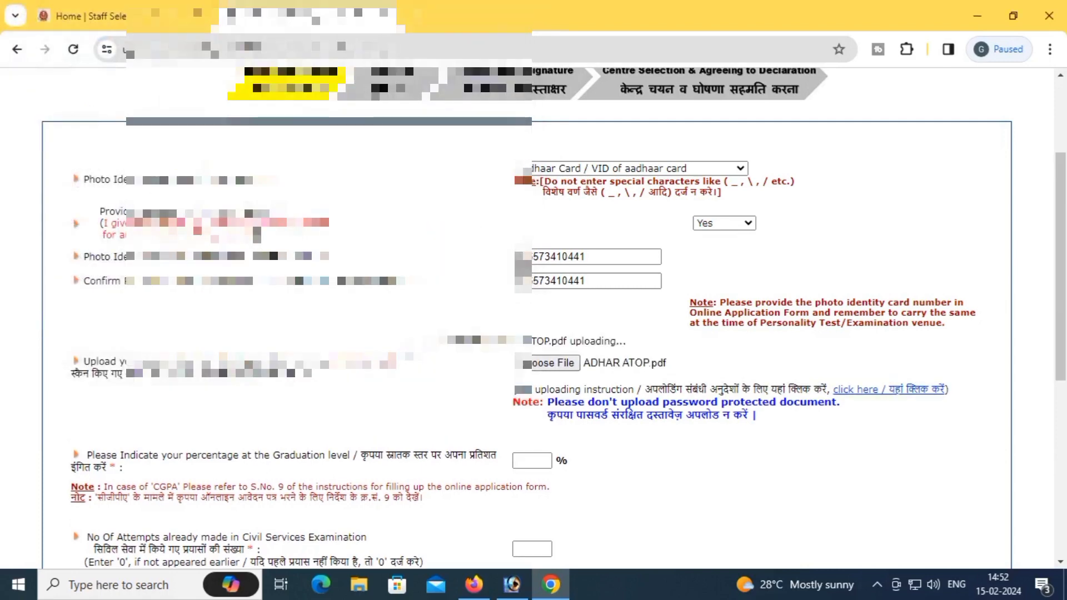
# Step: Enter 62 as the graduation percentage and 1 as the number of attempts
pyautogui.scroll(-2, 644, 466)
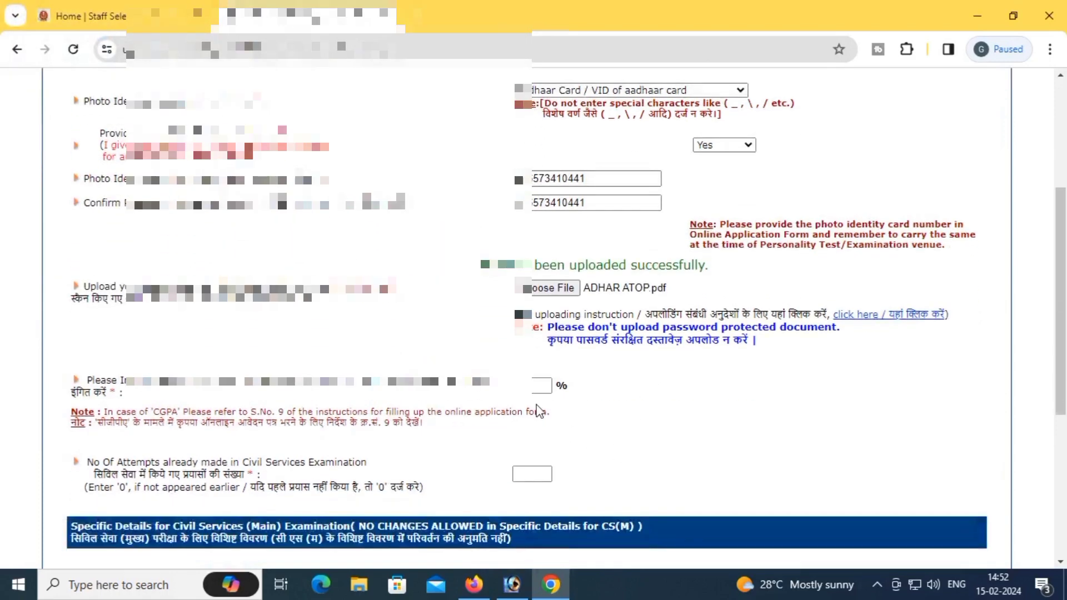
pyautogui.click(535, 388)
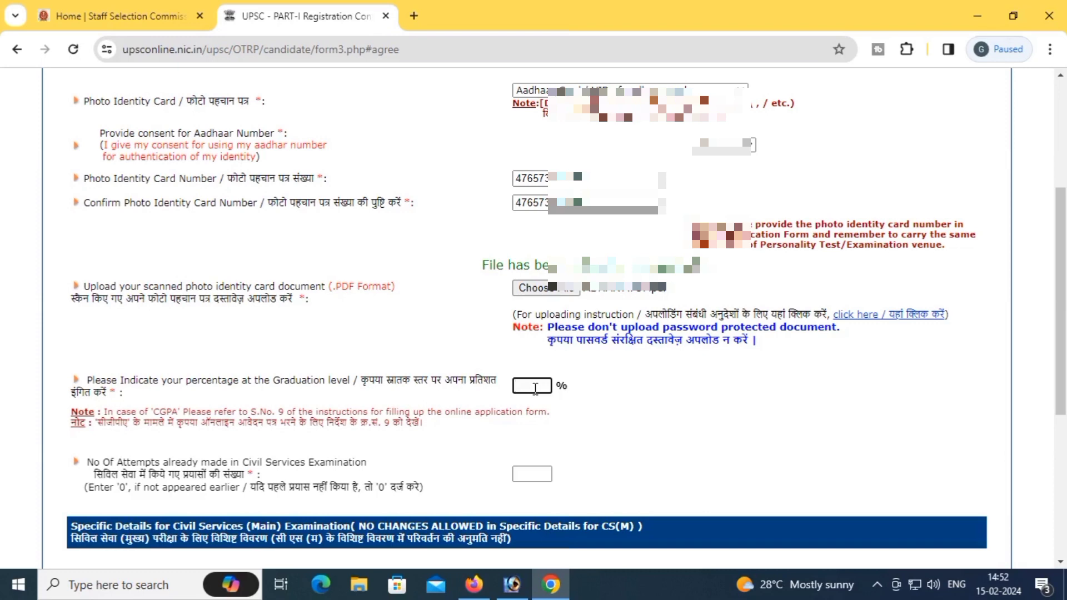
pyautogui.scroll(-2, 534, 387)
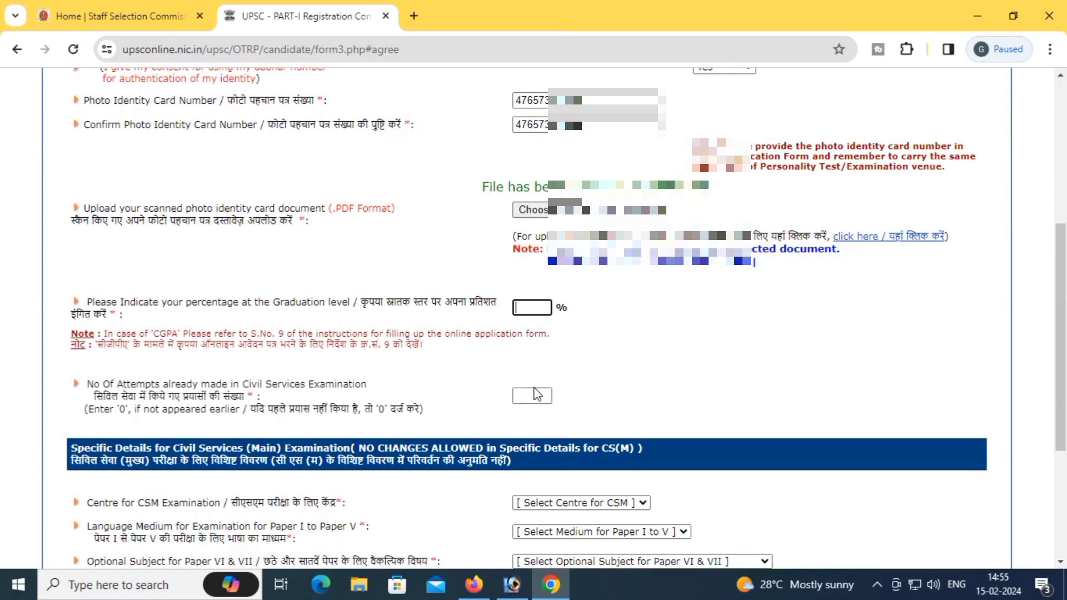
pyautogui.write('62')
pyautogui.click(534, 396)
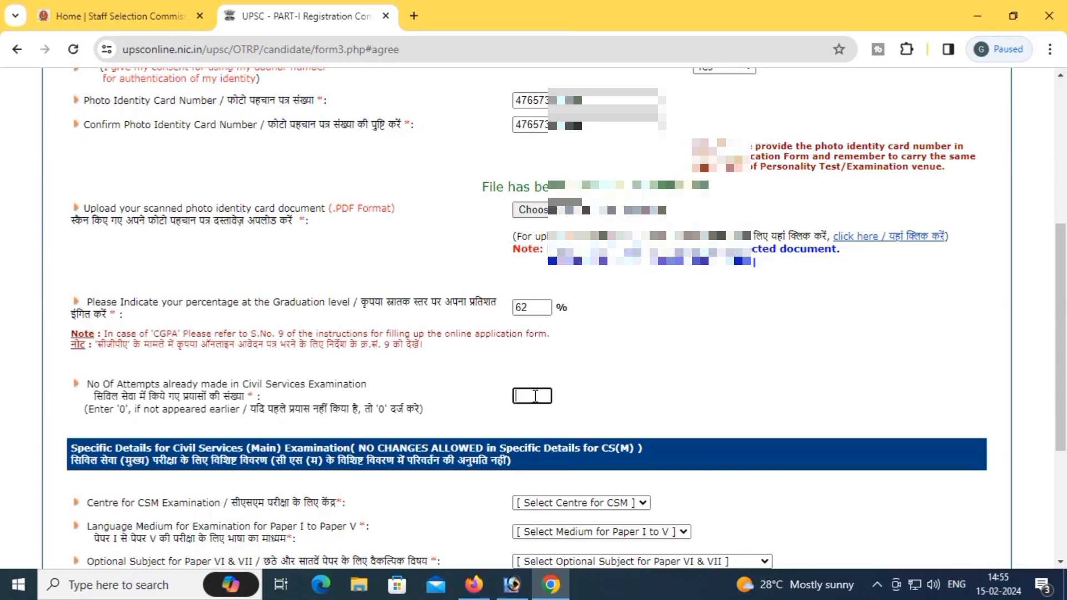
pyautogui.write('1')
pyautogui.scroll(-3, 613, 378)
# Step: Choose Raipur as the CSM centre and HINDI as the medium for Papers I–V
pyautogui.click(578, 346)
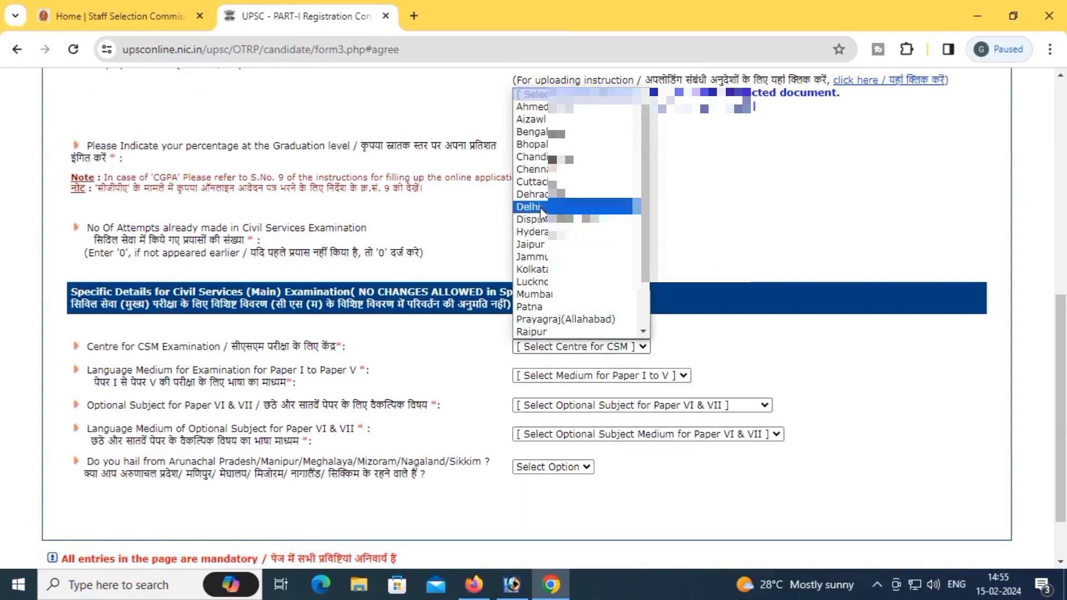
pyautogui.scroll(-2, 570, 278)
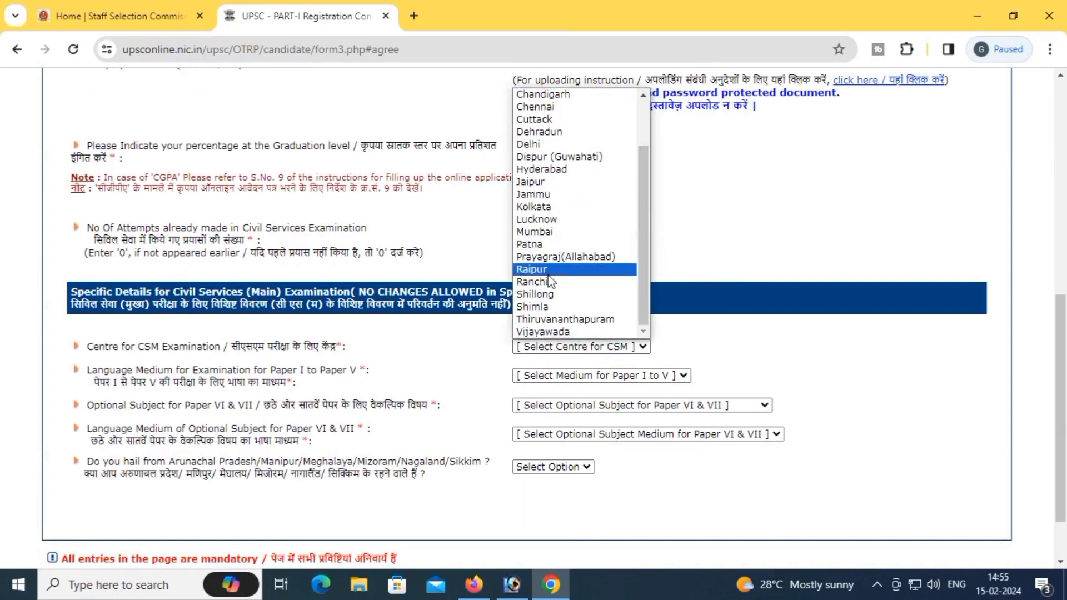
pyautogui.click(548, 270)
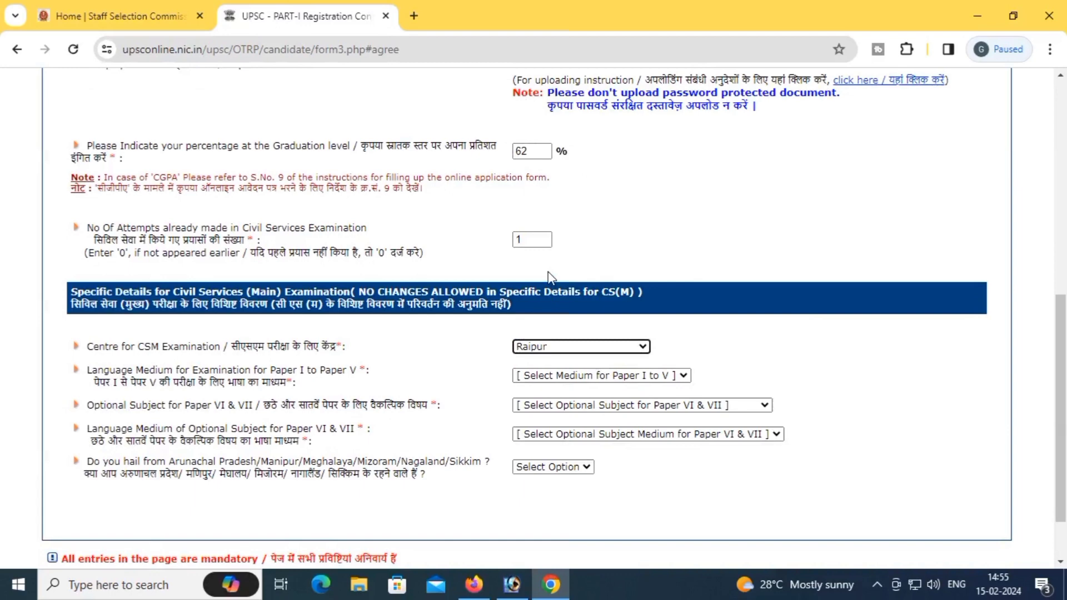
pyautogui.scroll(-1, 550, 276)
pyautogui.click(566, 303)
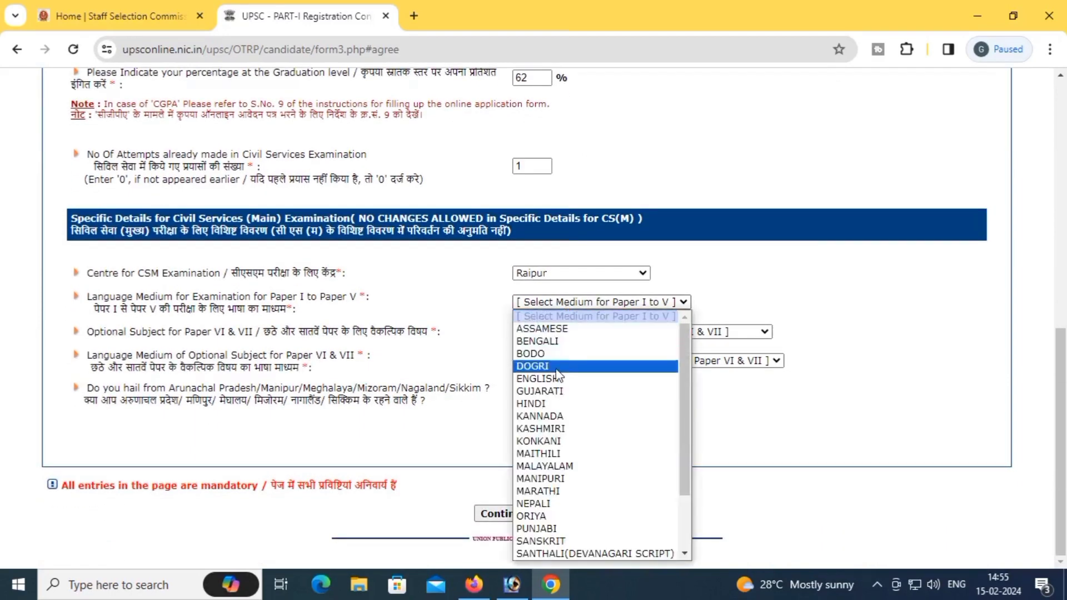
pyautogui.click(538, 402)
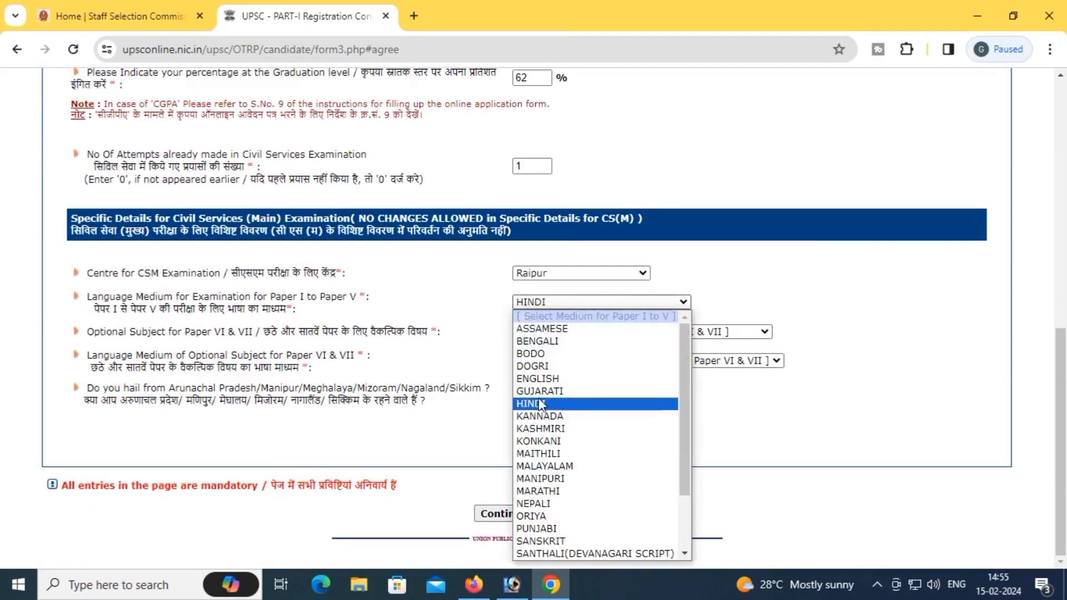
pyautogui.click(539, 401)
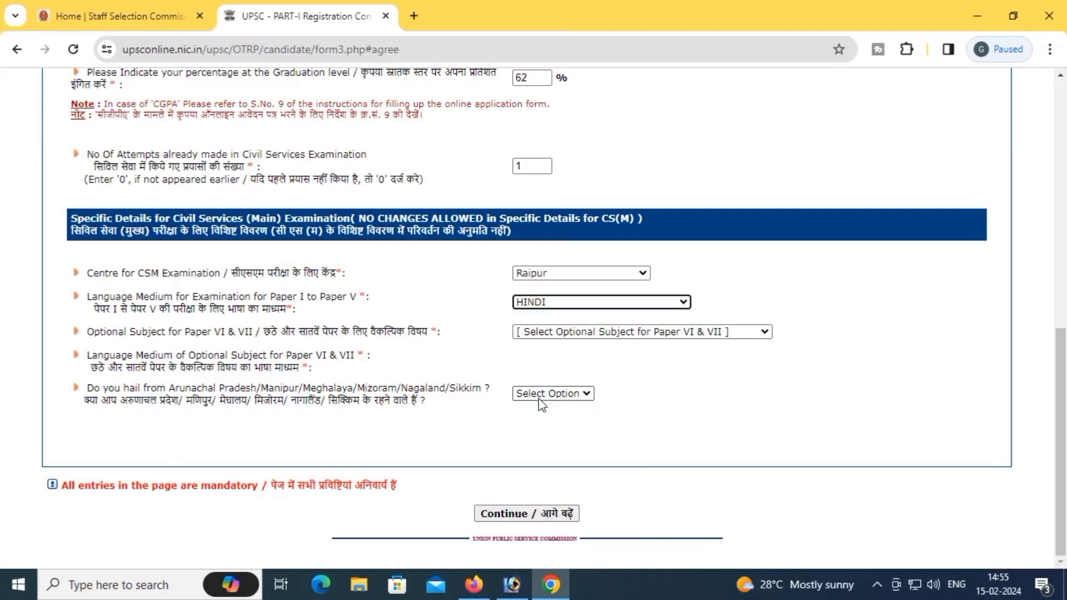
# Step: Select CHEMISTRY as the optional subject, answered in HINDI
pyautogui.click(578, 332)
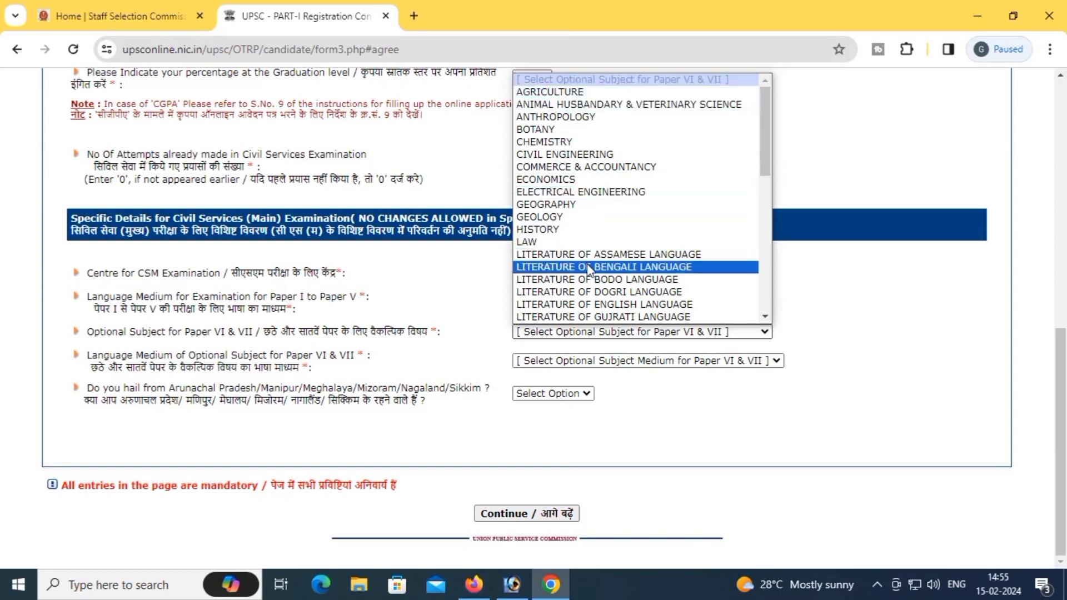
pyautogui.click(567, 143)
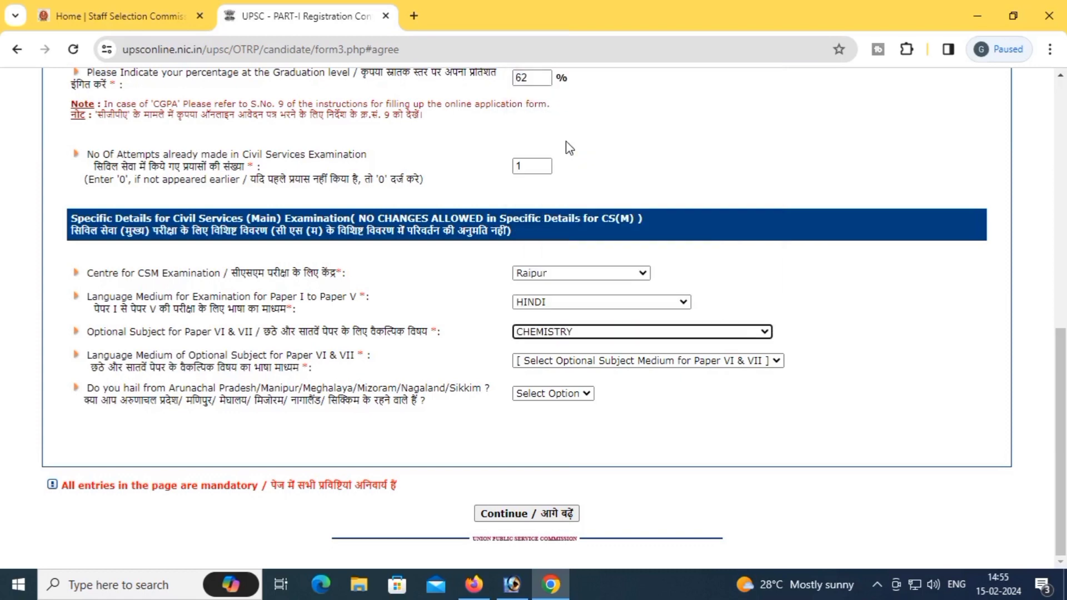
pyautogui.click(570, 360)
pyautogui.click(558, 388)
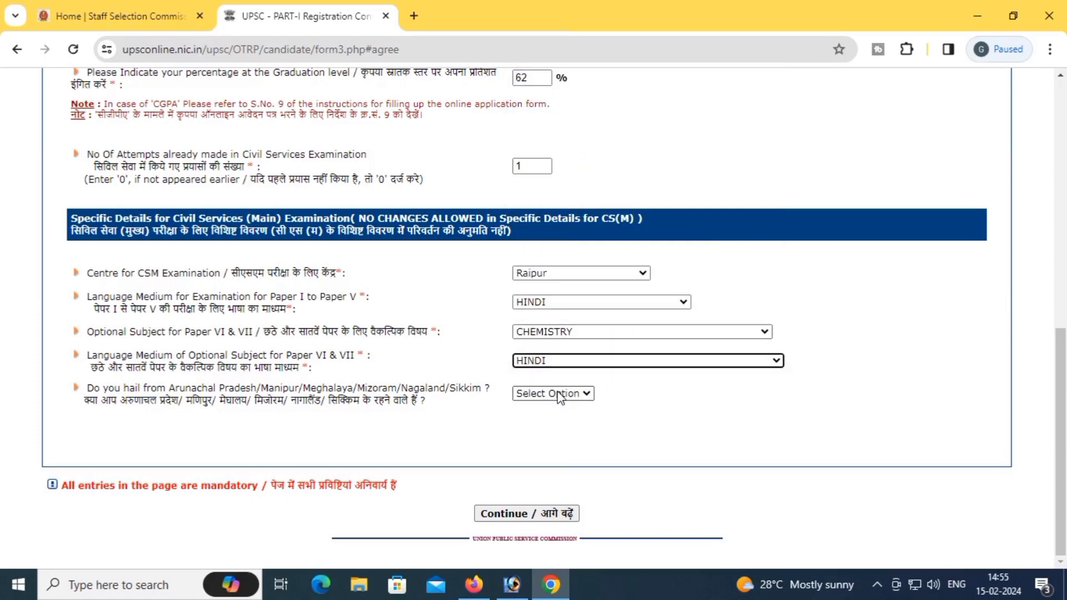
# Step: Answer No to the north-east states question and choose HINDI for Paper A
pyautogui.click(558, 394)
pyautogui.click(543, 433)
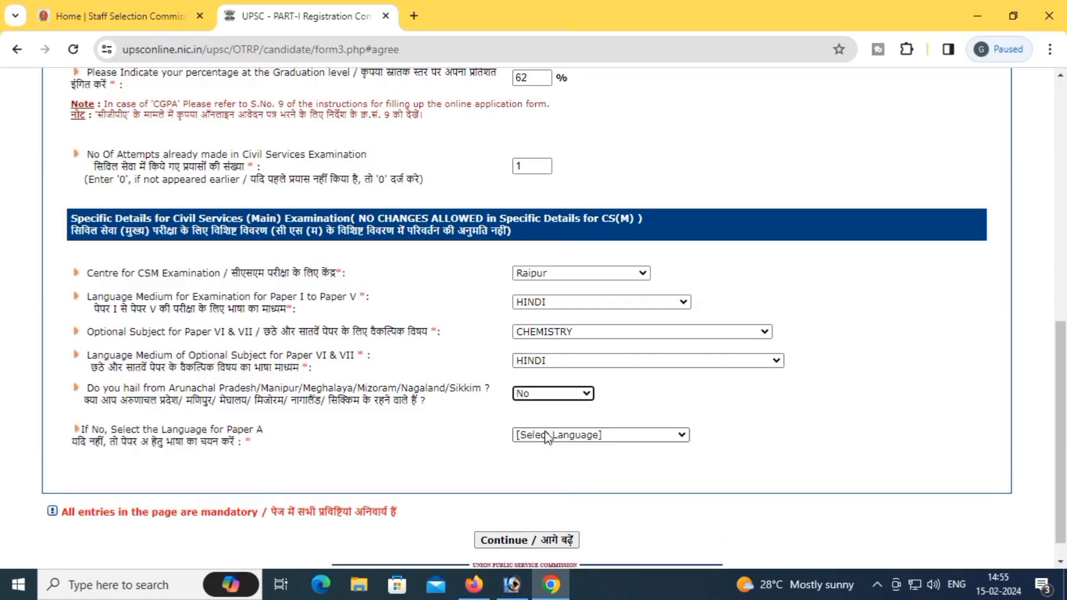
pyautogui.click(551, 436)
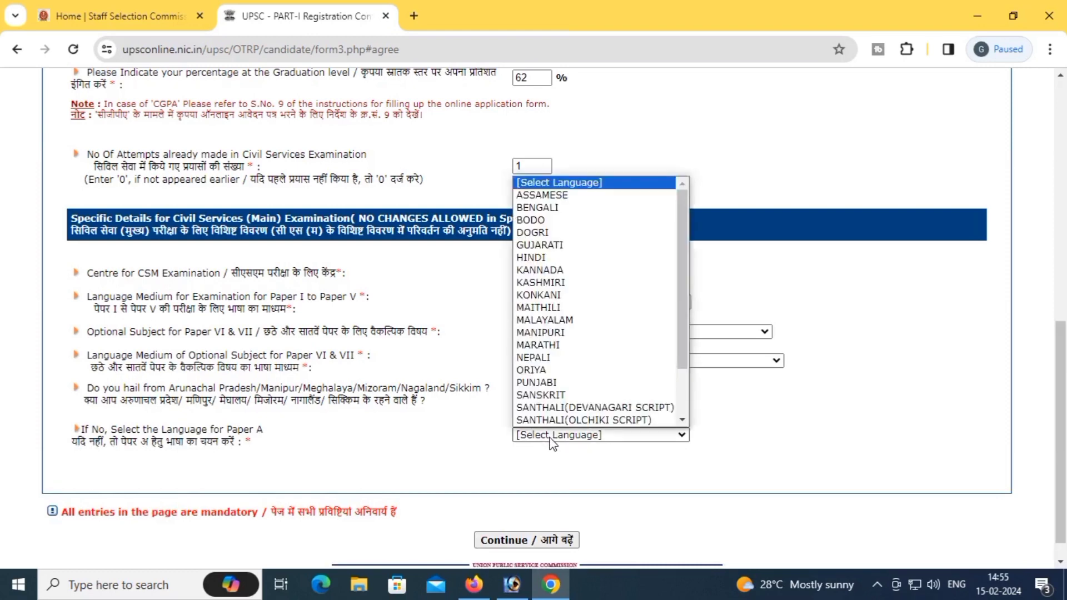
pyautogui.click(544, 257)
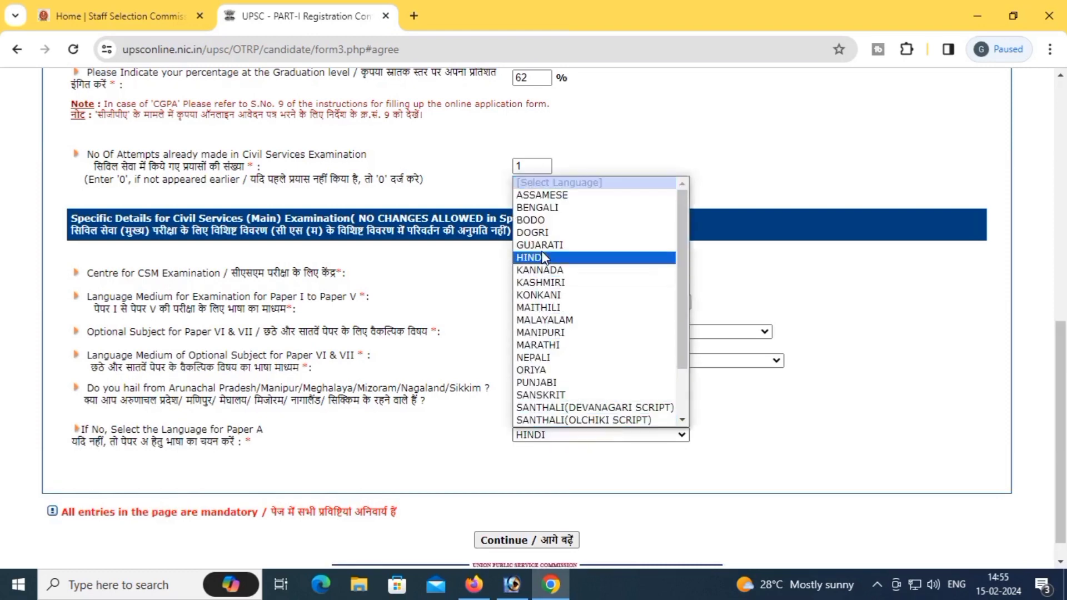
pyautogui.click(541, 258)
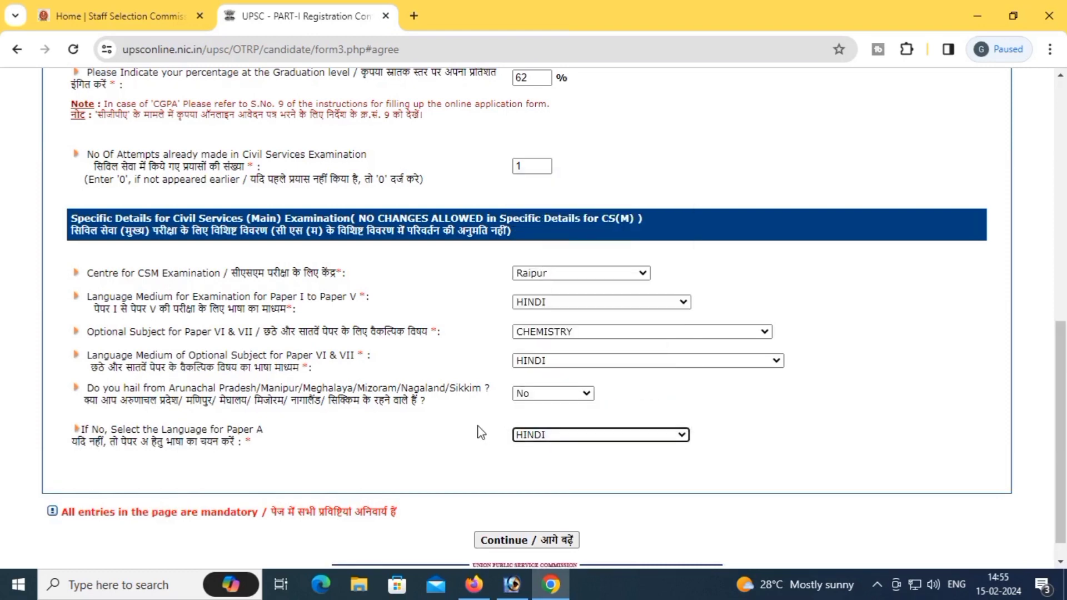
pyautogui.scroll(-1, 479, 431)
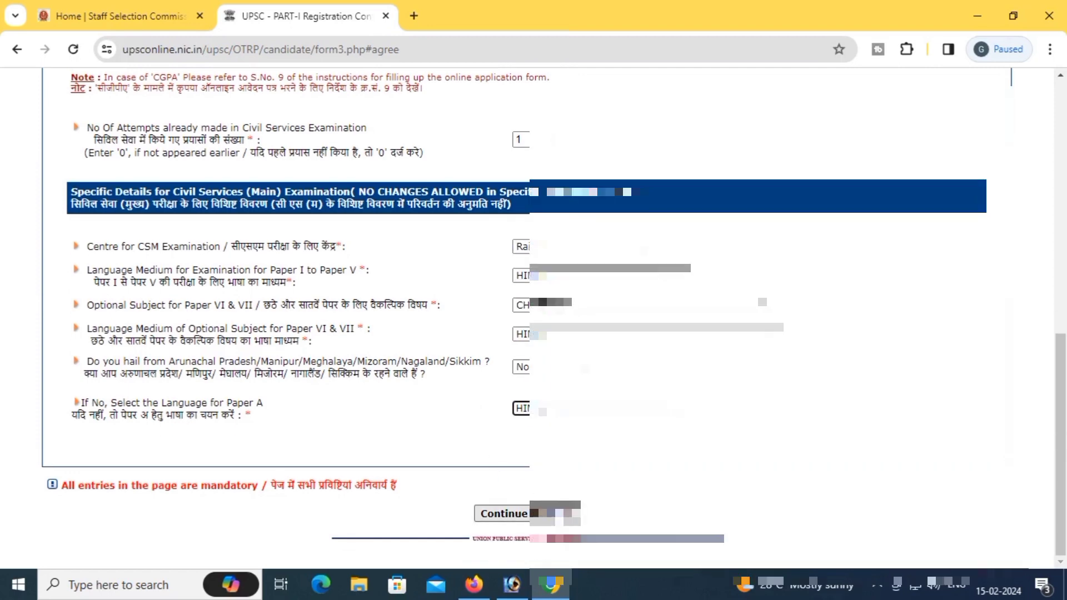
# Step: Continue to the verification page and scroll through the summarised Part-I details
pyautogui.click(504, 513)
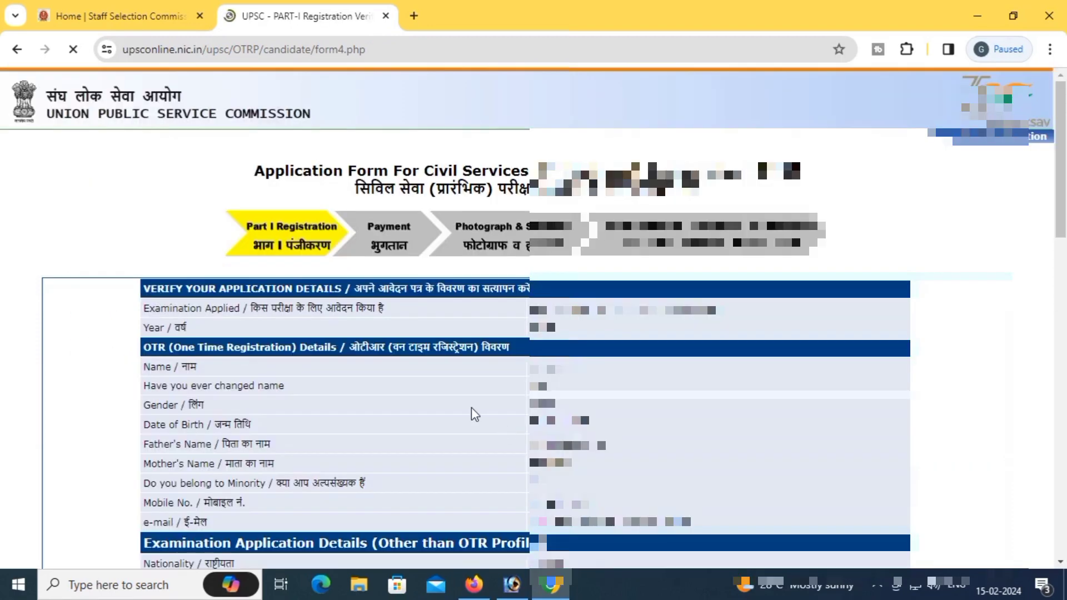
pyautogui.scroll(-1, 471, 409)
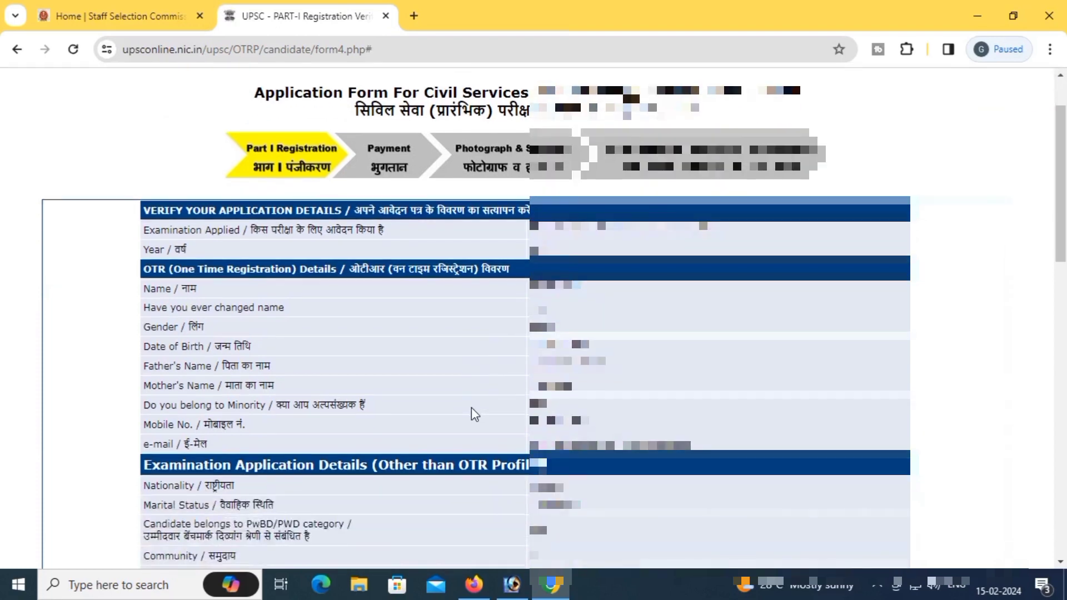
pyautogui.scroll(-1, 471, 409)
pyautogui.scroll(-4, 471, 409)
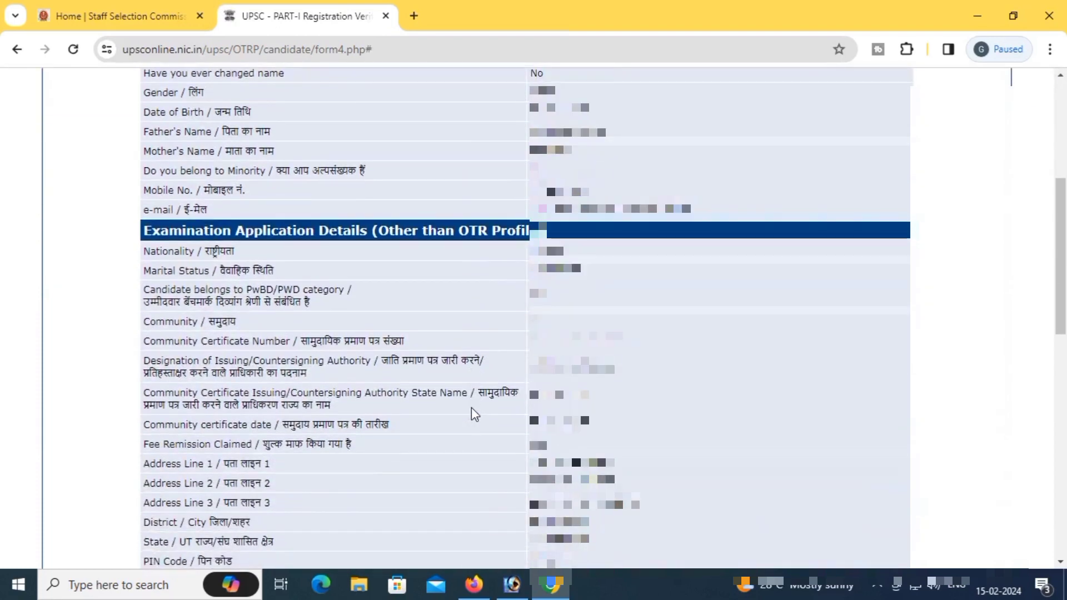
pyautogui.scroll(-2, 471, 407)
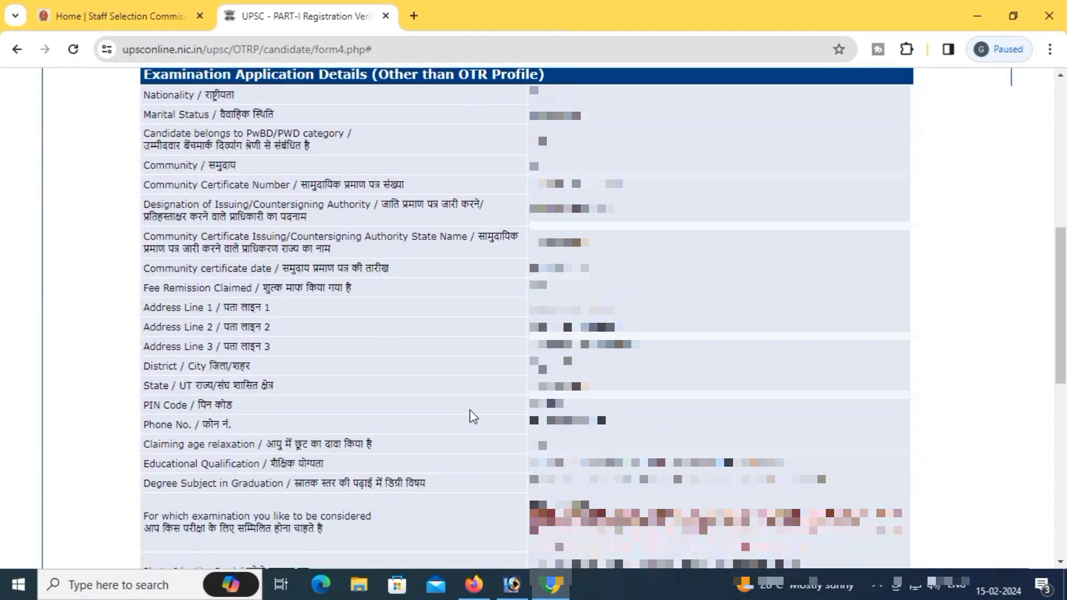
pyautogui.scroll(-2, 468, 409)
pyautogui.scroll(-1, 470, 412)
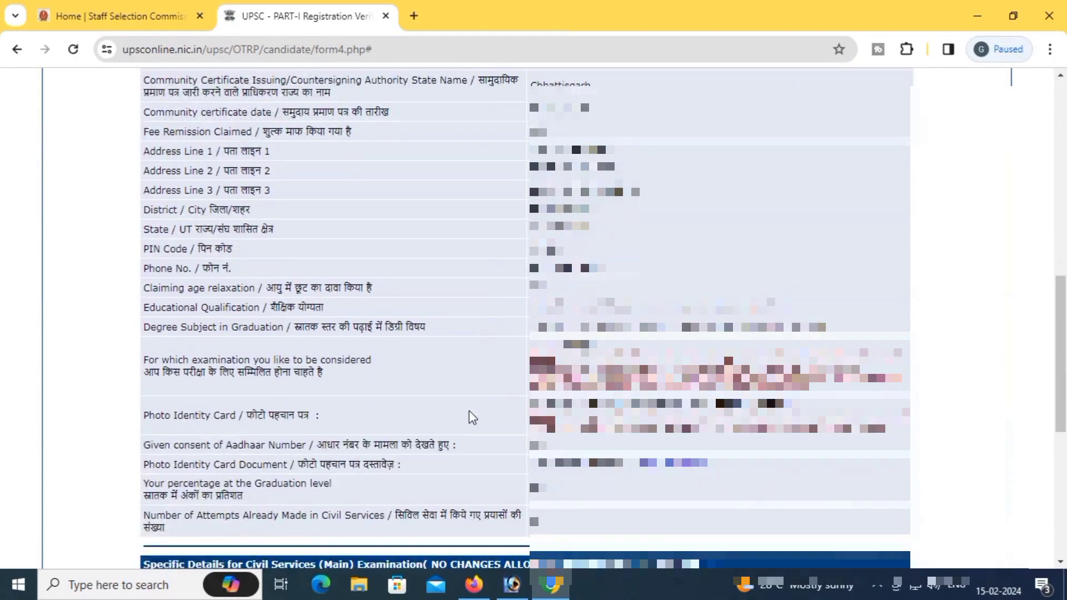
pyautogui.scroll(-1, 471, 416)
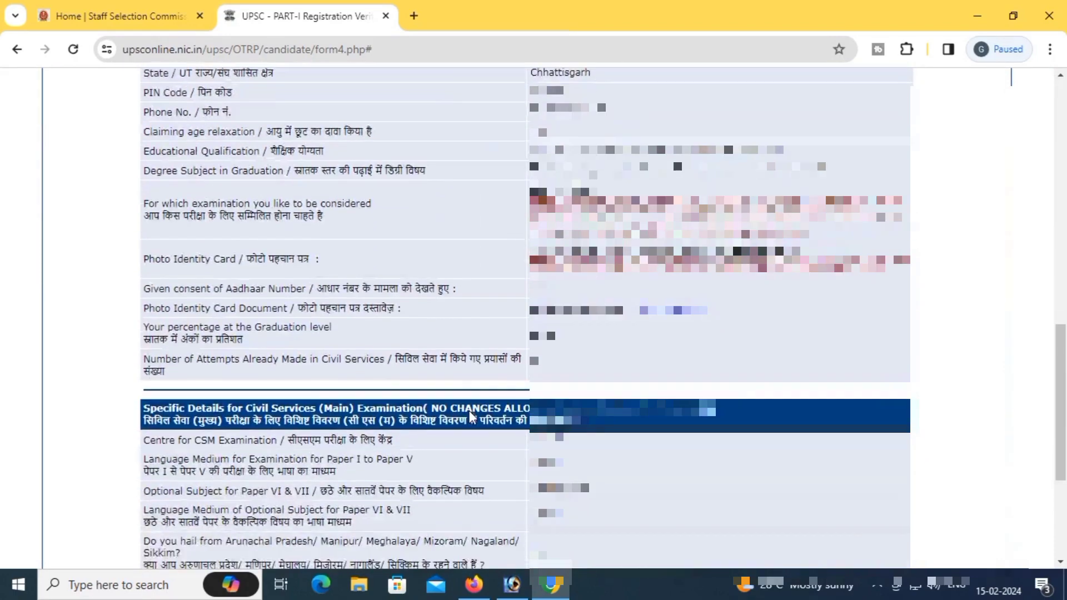
pyautogui.scroll(-1, 471, 414)
pyautogui.scroll(-1, 468, 411)
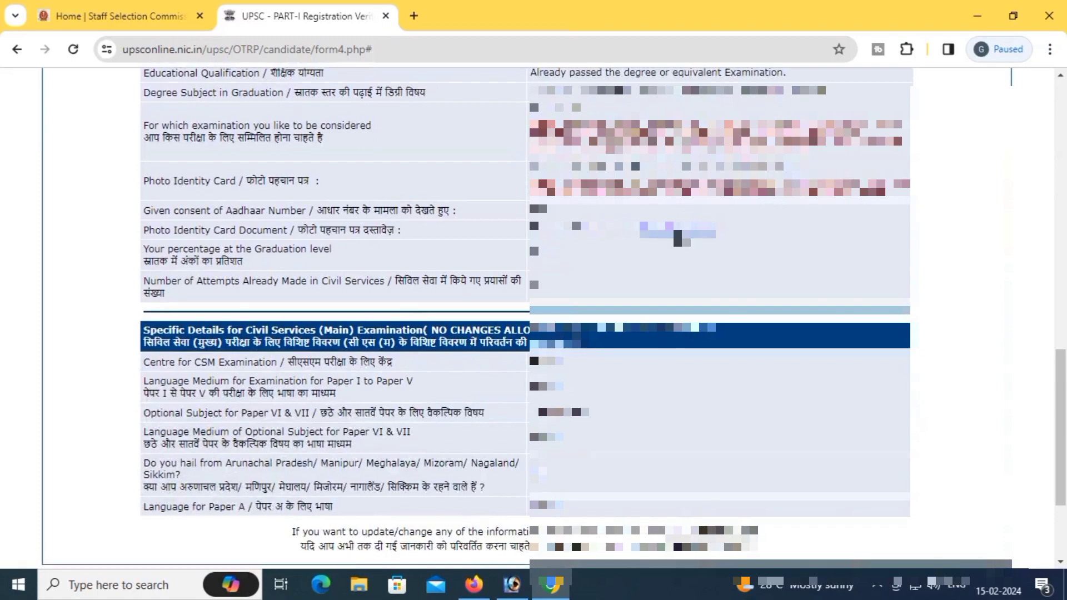
# Step: View the uploaded Photo Identity Card Document, then return to the random-image confirmation
pyautogui.click(681, 232)
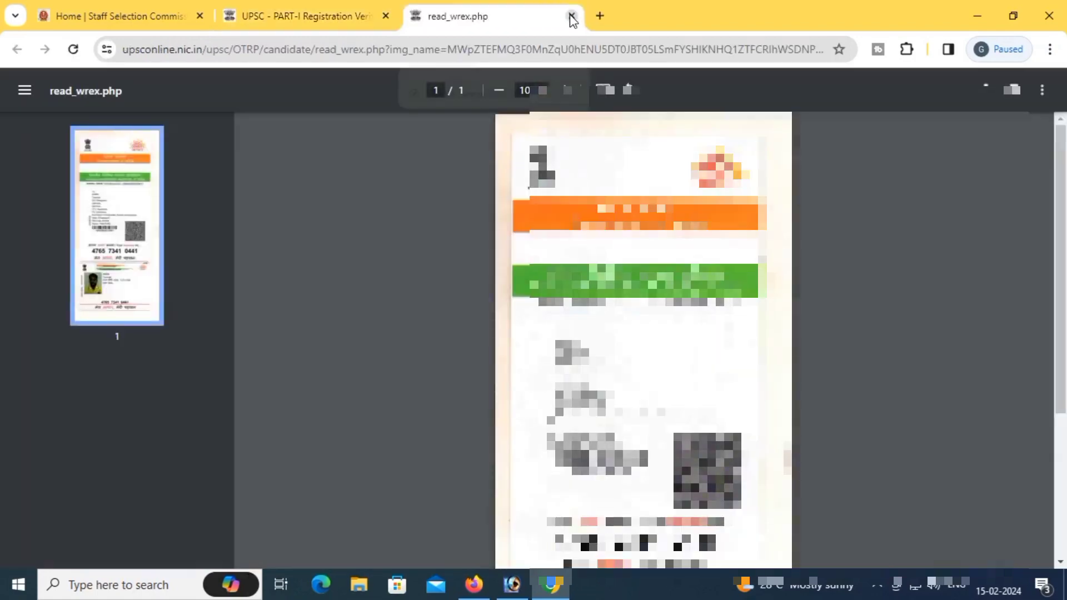
pyautogui.click(571, 17)
pyautogui.scroll(-3, 471, 269)
pyautogui.scroll(3, 471, 268)
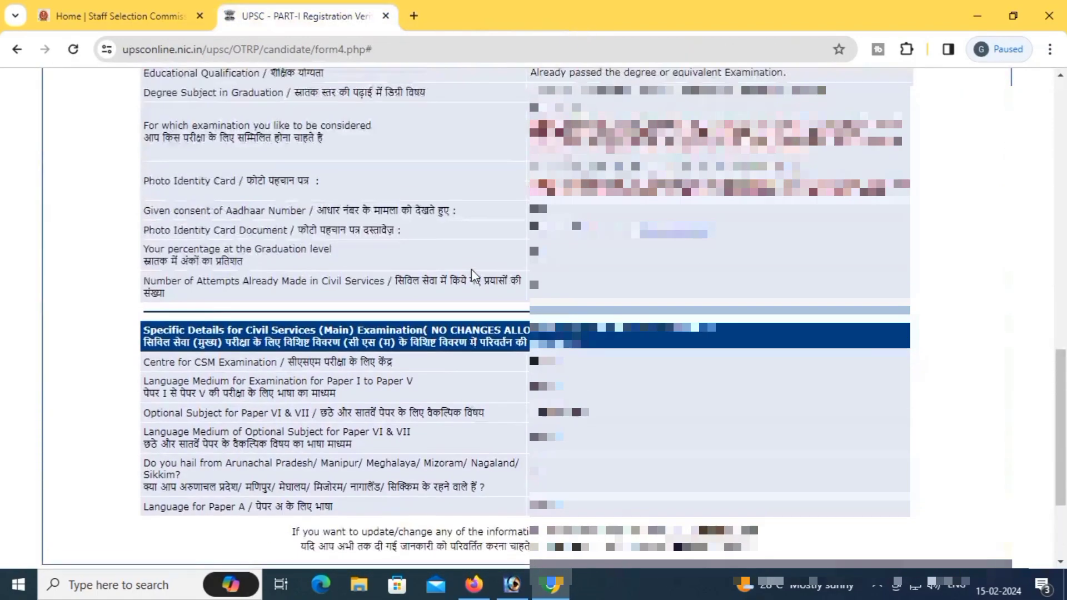
pyautogui.scroll(-3, 471, 269)
pyautogui.scroll(2, 471, 274)
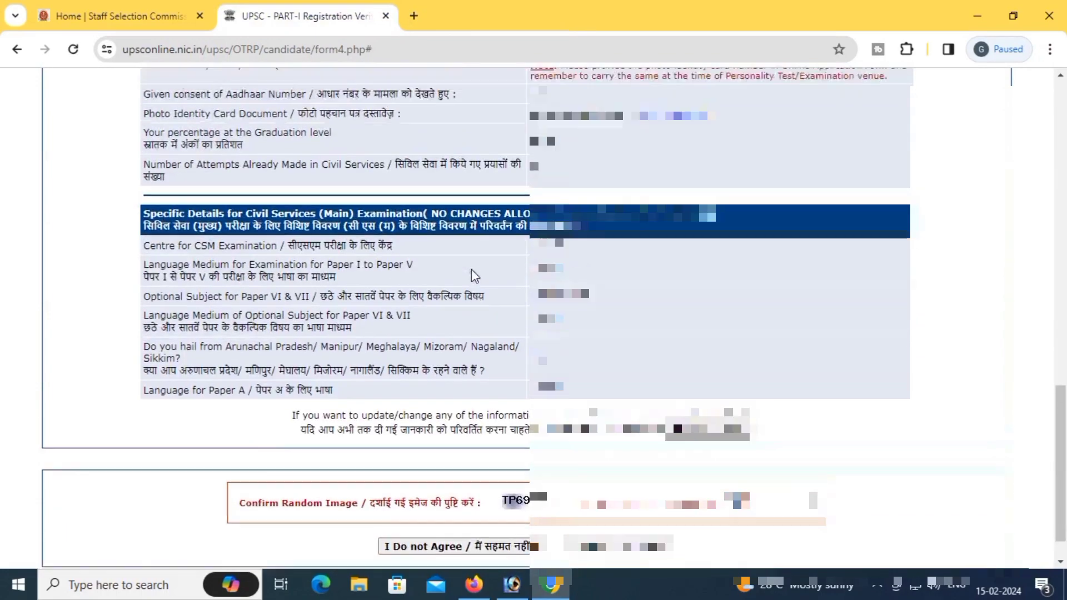